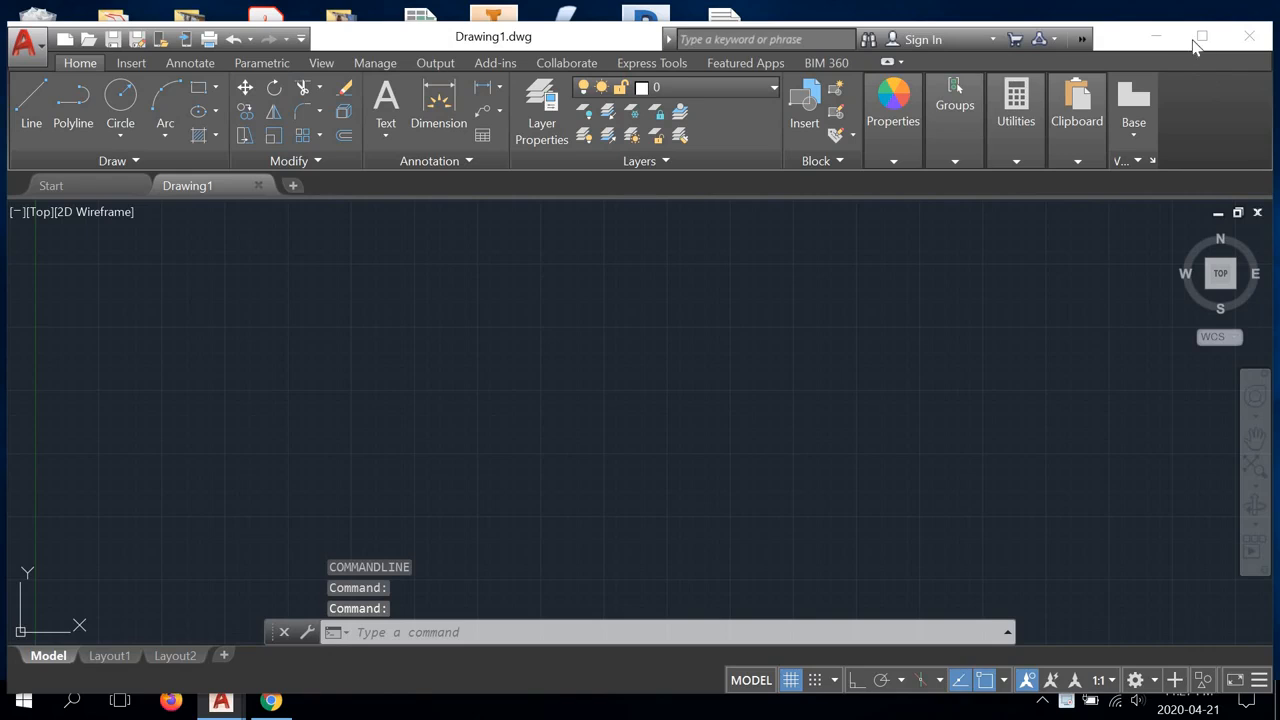
# Maximize the program window and close the empty Drawing1 file
pyautogui.click(1202, 36)
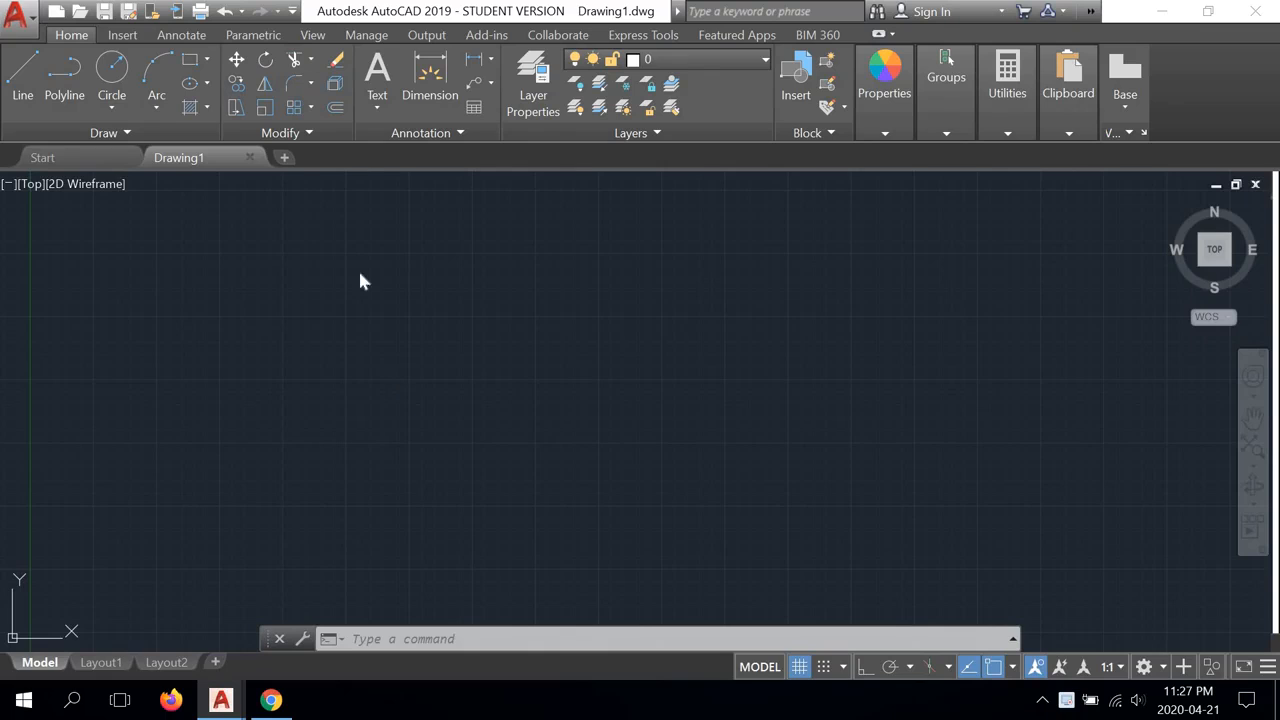
pyautogui.click(250, 158)
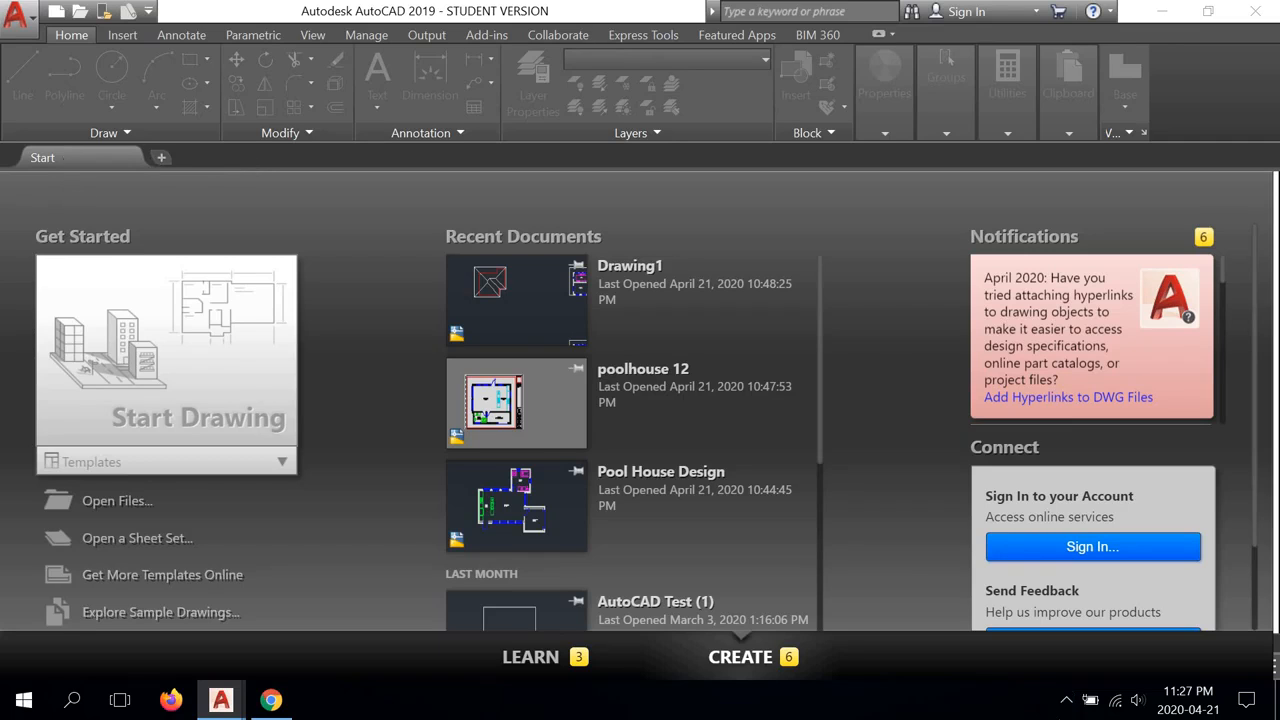
pyautogui.click(1066, 702)
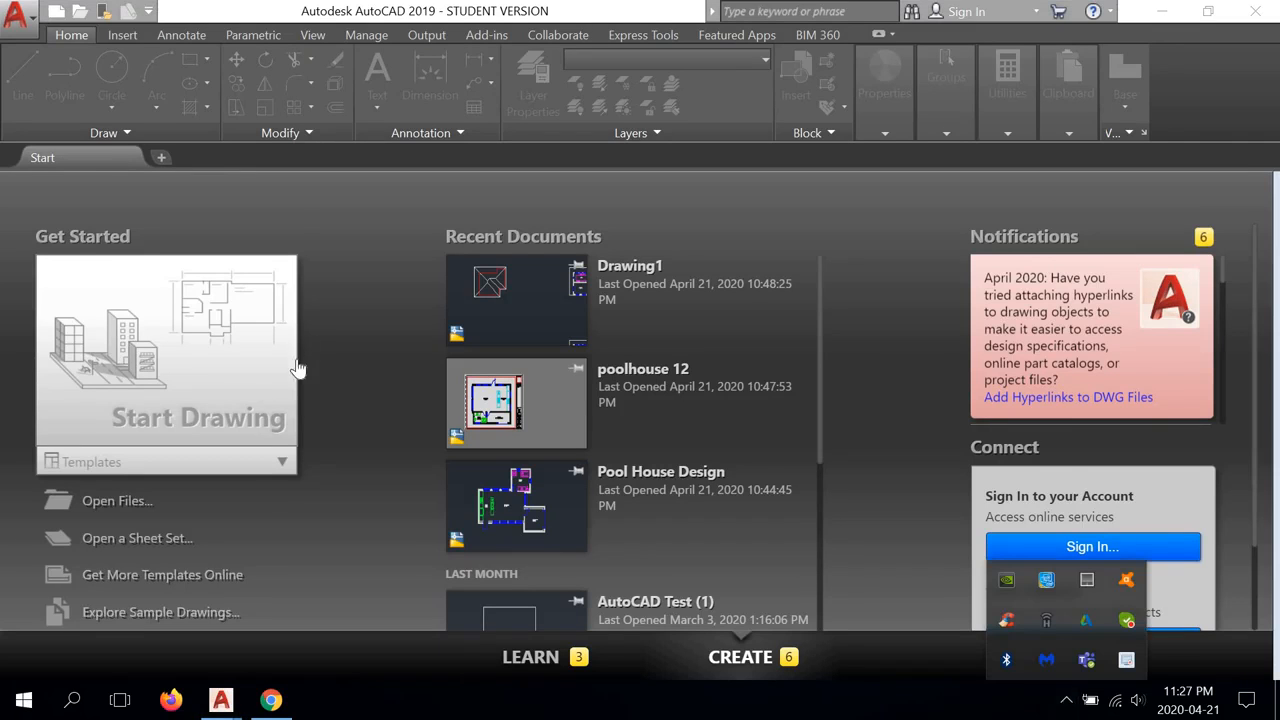
# Create a new drawing from the No Template - Imperial option on the start page
pyautogui.scroll(-1, 311, 386)
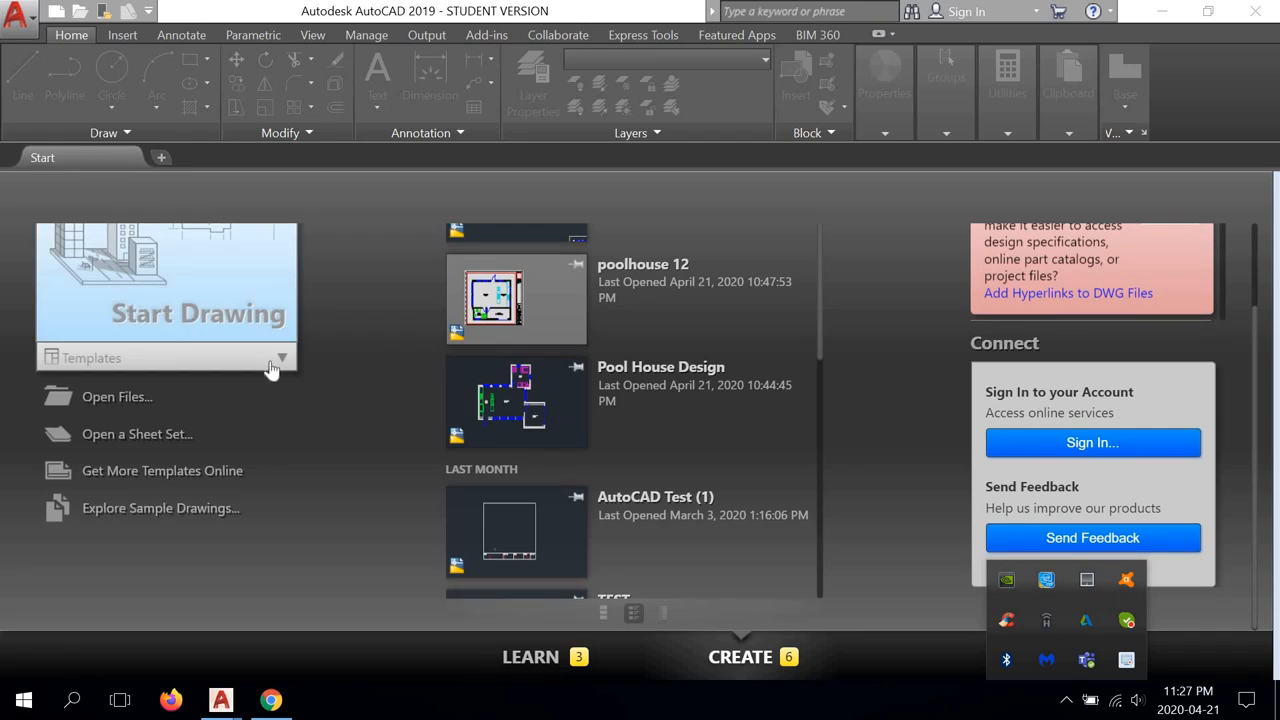
pyautogui.click(282, 359)
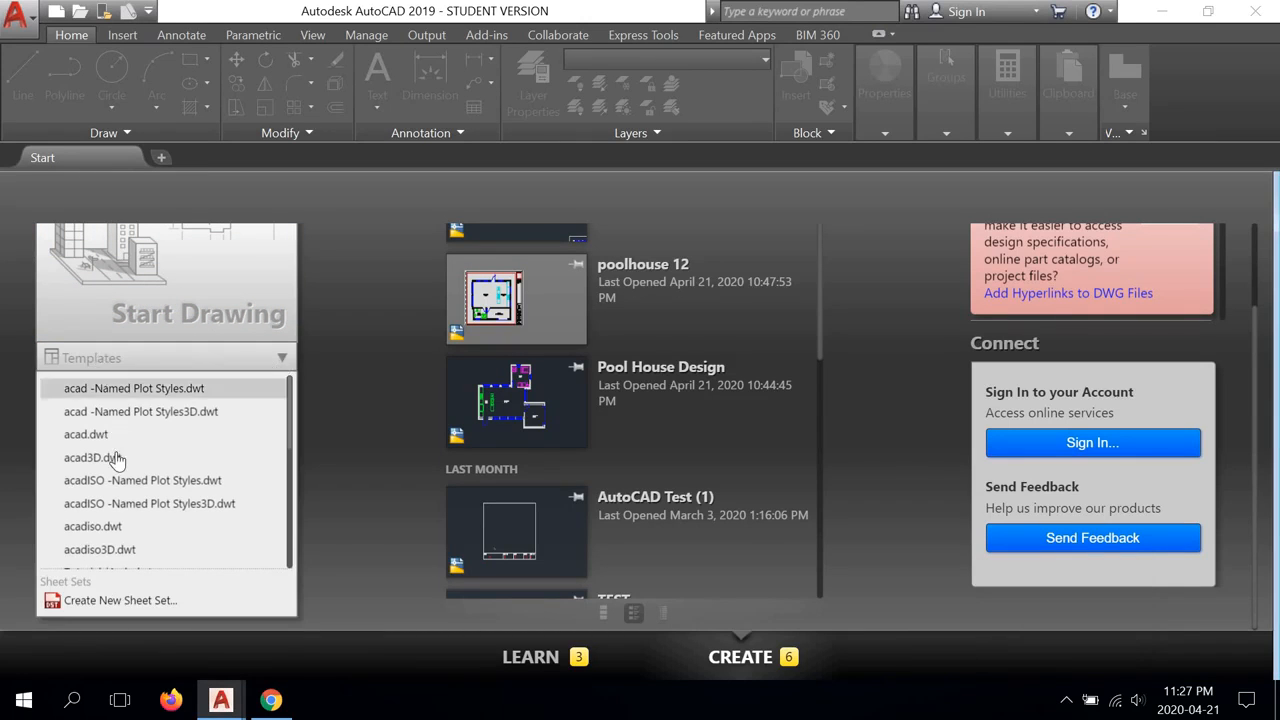
pyautogui.scroll(-1, 118, 458)
pyautogui.scroll(-1, 118, 458)
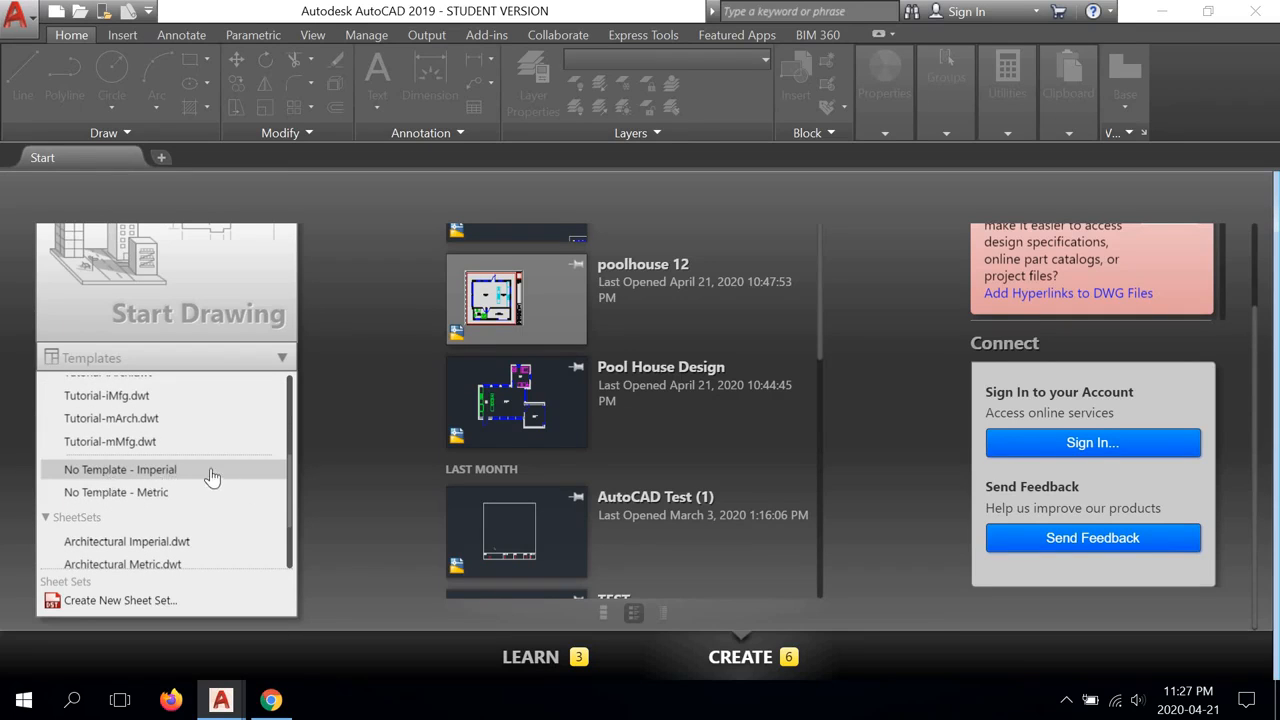
pyautogui.click(104, 479)
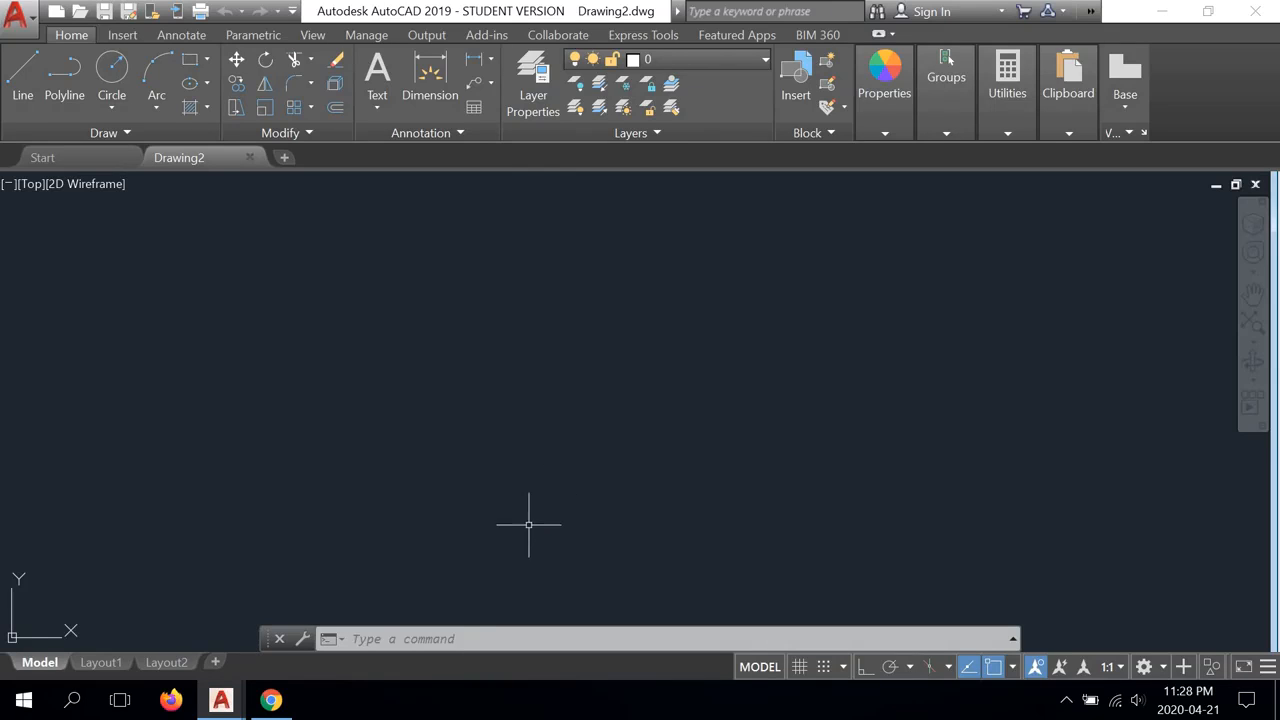
# Set the drawing's length unit type to Architectural with the UNITS command
pyautogui.click(475, 639)
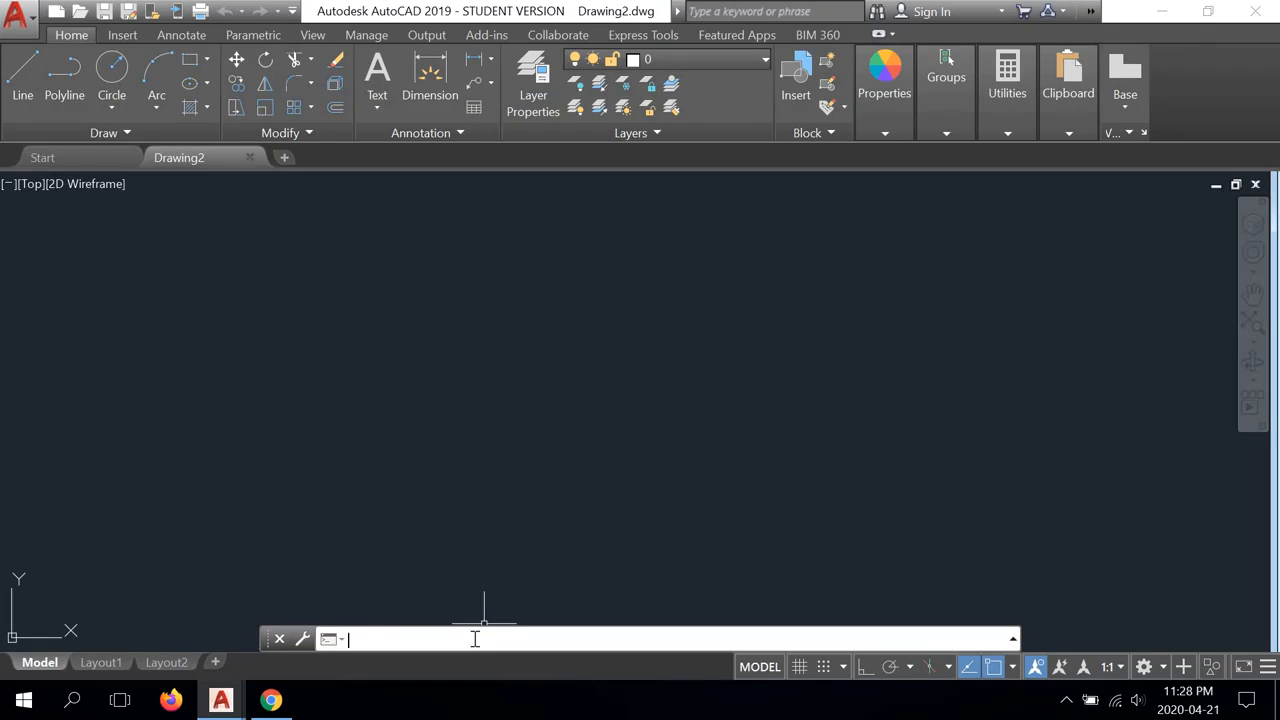
pyautogui.write('units')
pyautogui.press('Return')
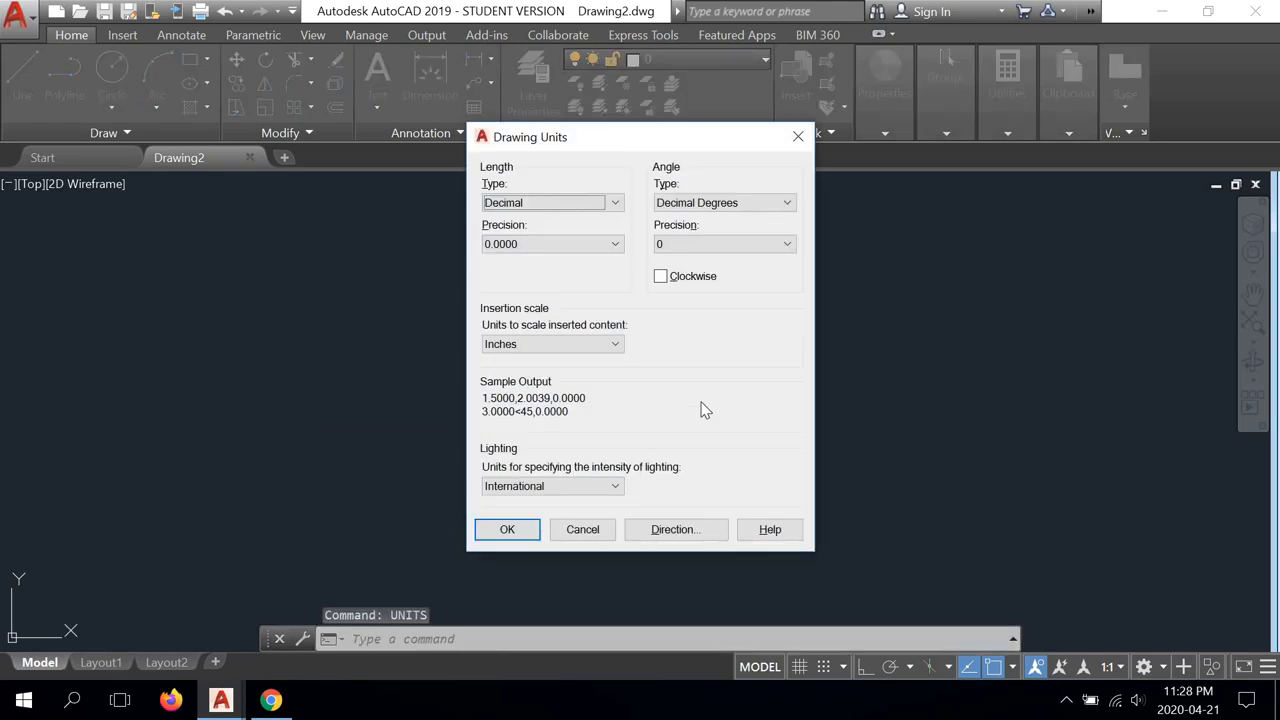
pyautogui.click(618, 205)
pyautogui.click(527, 220)
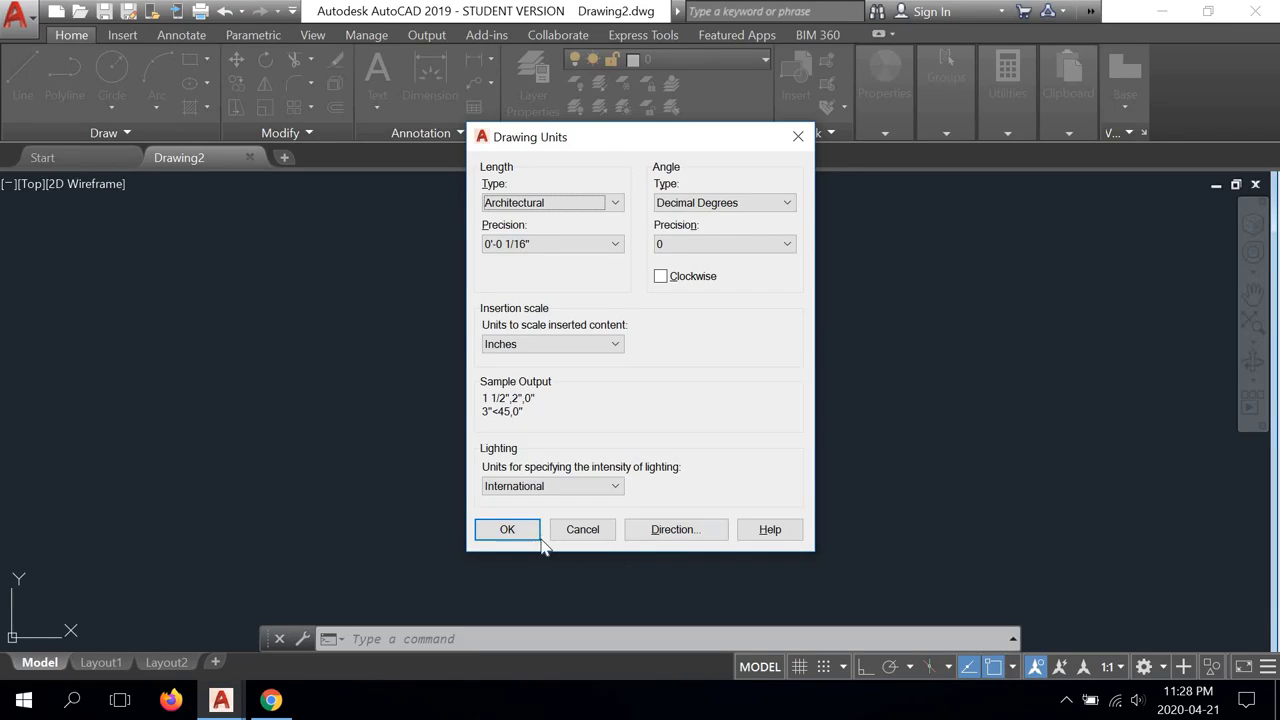
pyautogui.click(507, 530)
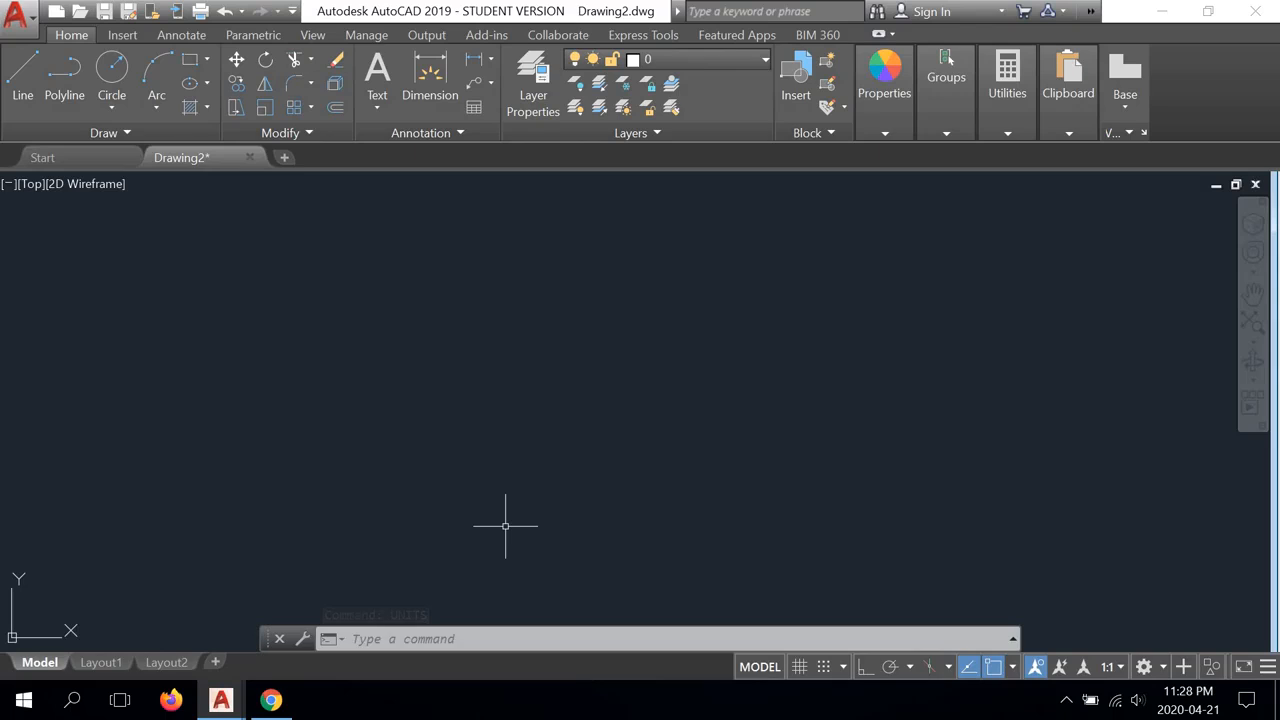
# Turn on Ortho mode and draw a horizontal line 5 inches long in the middle of the drawing area
pyautogui.click(866, 670)
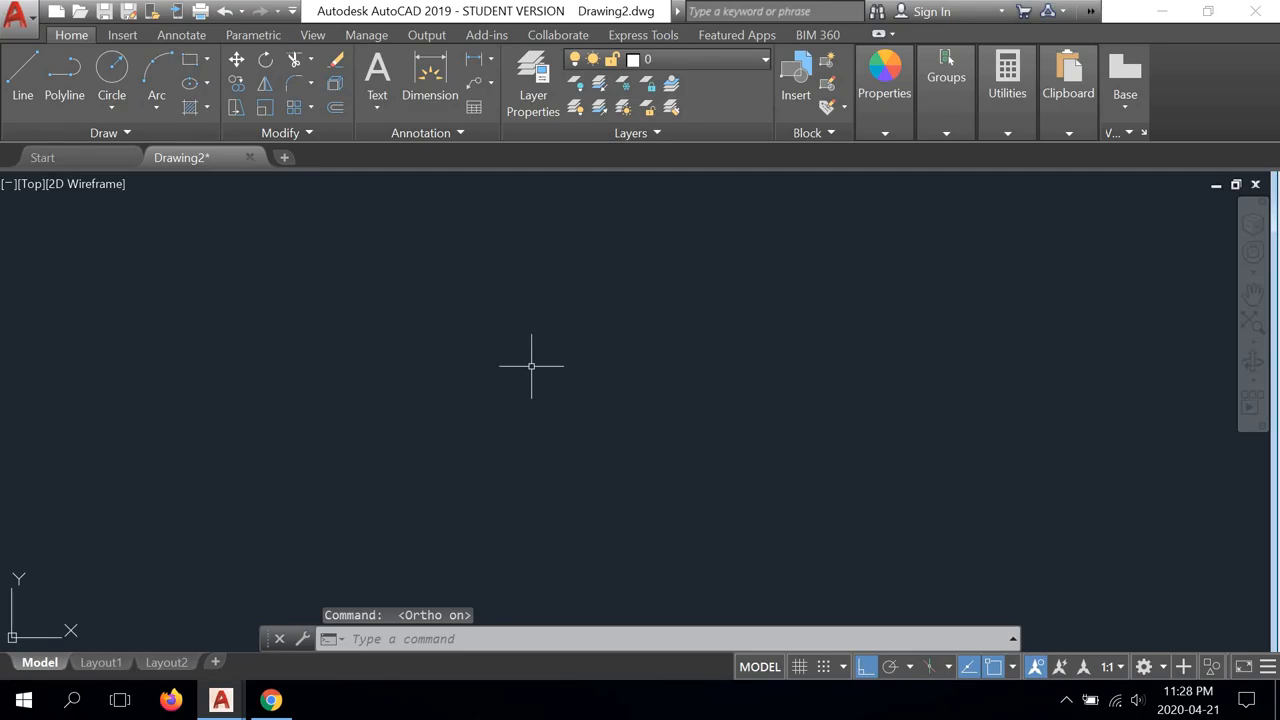
pyautogui.click(22, 75)
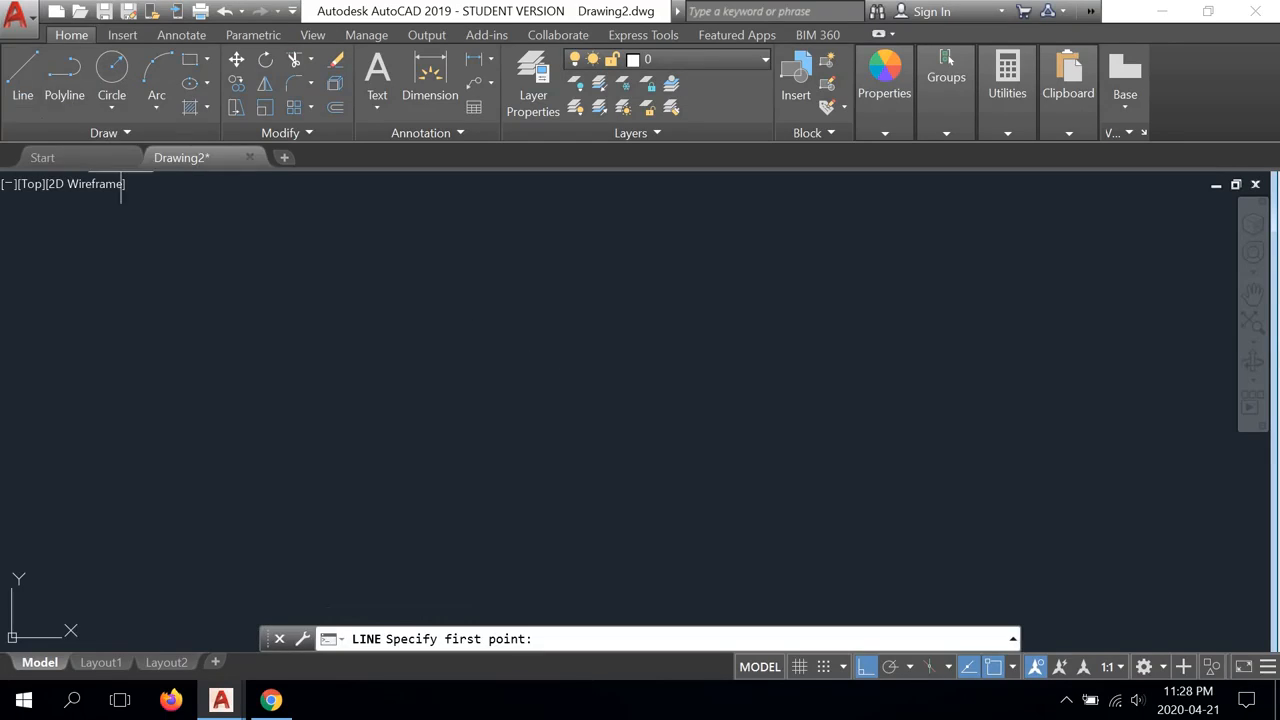
pyautogui.click(356, 332)
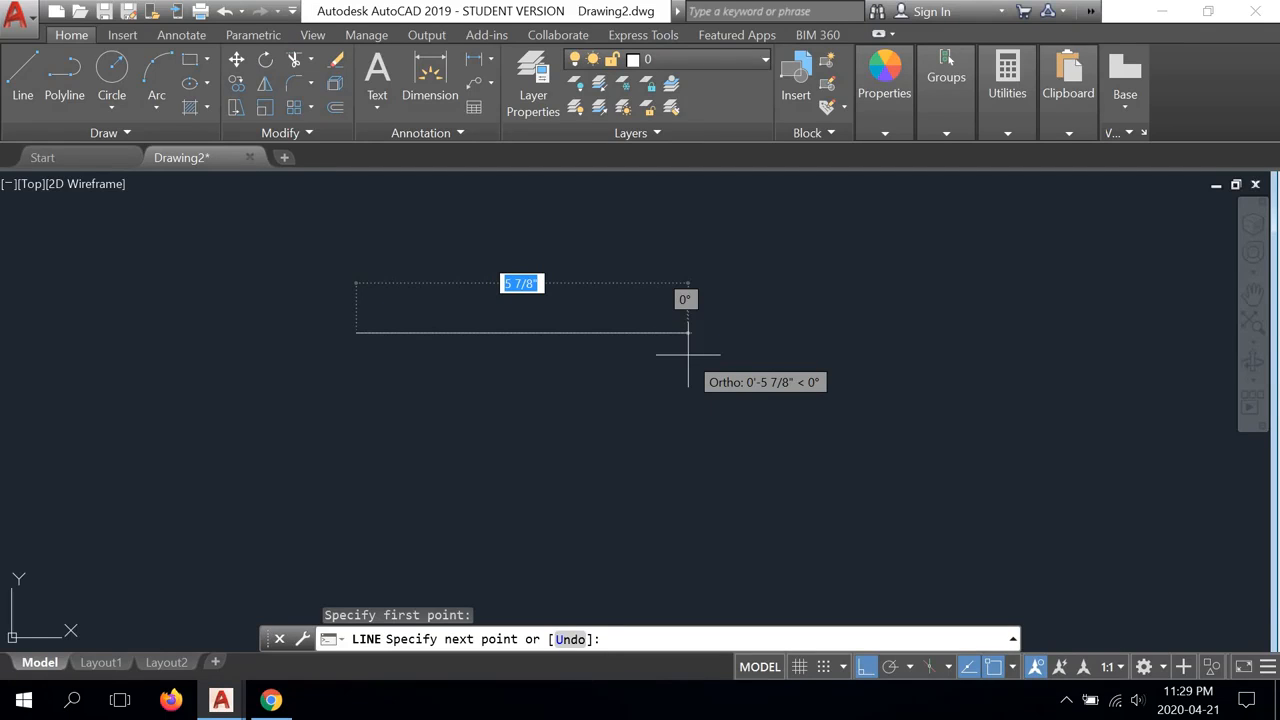
pyautogui.write('5')
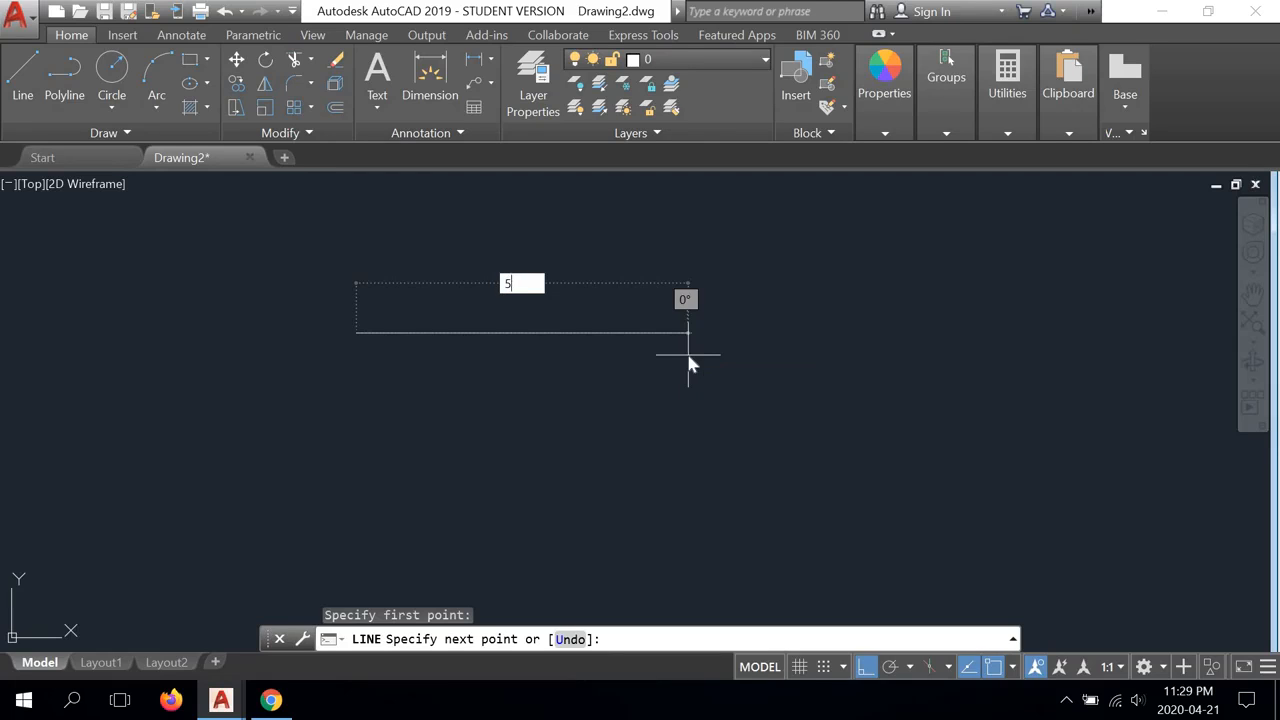
pyautogui.press('Return')
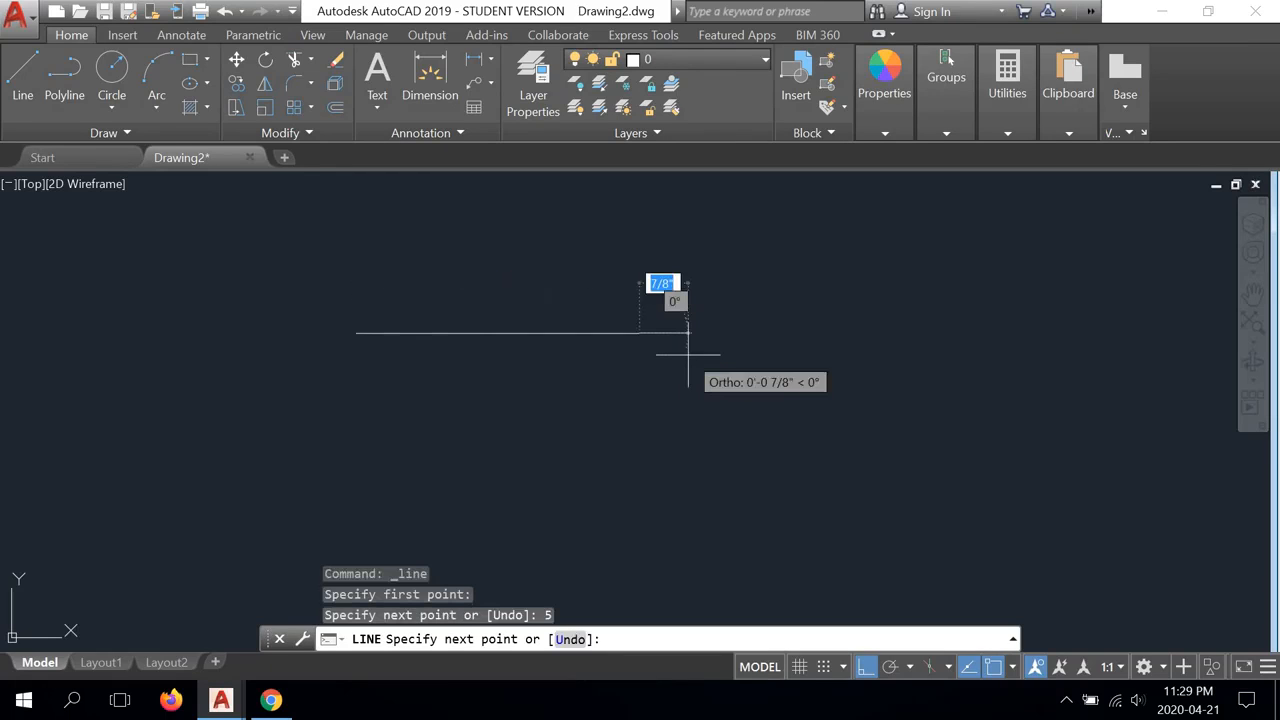
pyautogui.rightClick(767, 327)
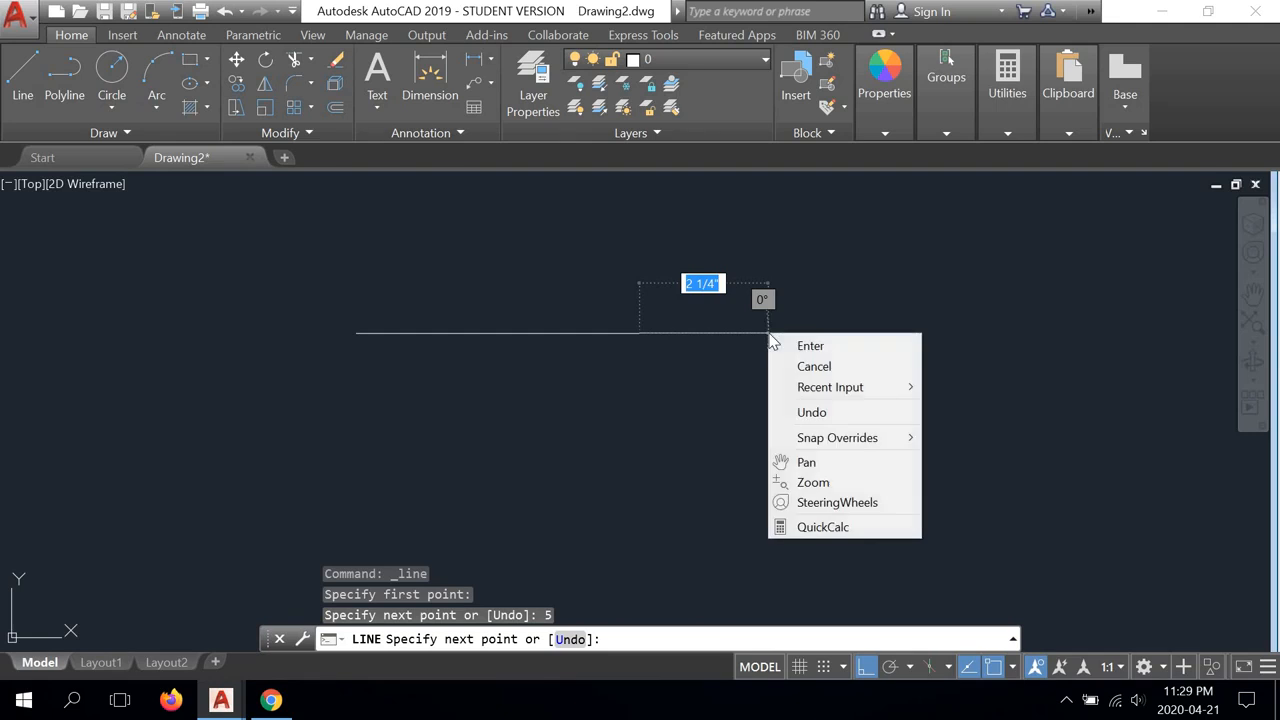
pyautogui.click(806, 347)
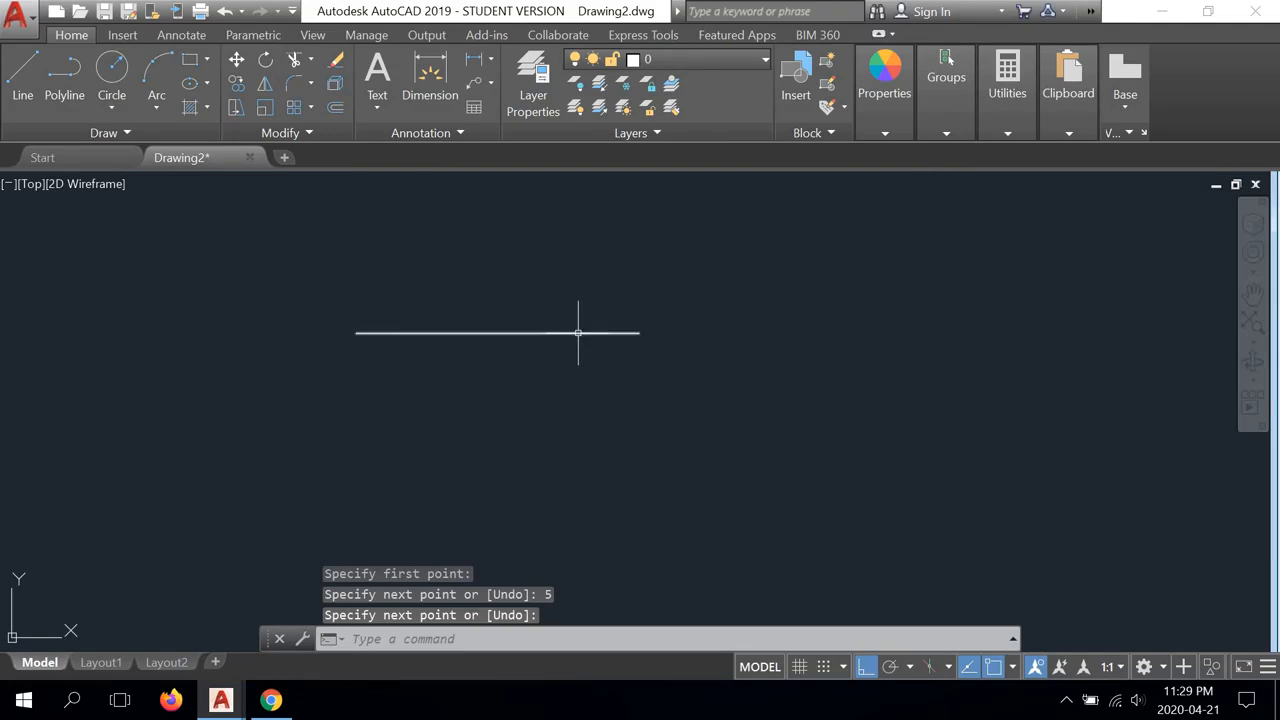
# Measure the horizontal line's length from its left endpoint, and leave the measuring command
pyautogui.click(1007, 134)
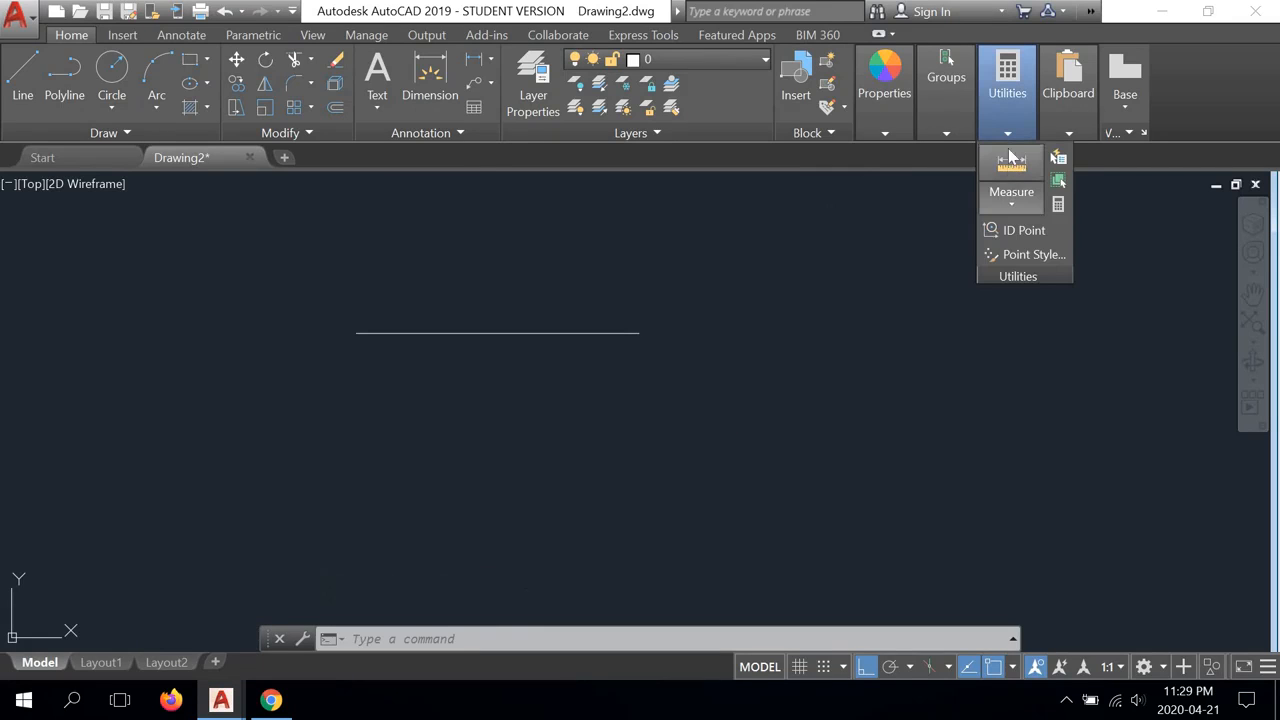
pyautogui.click(1011, 168)
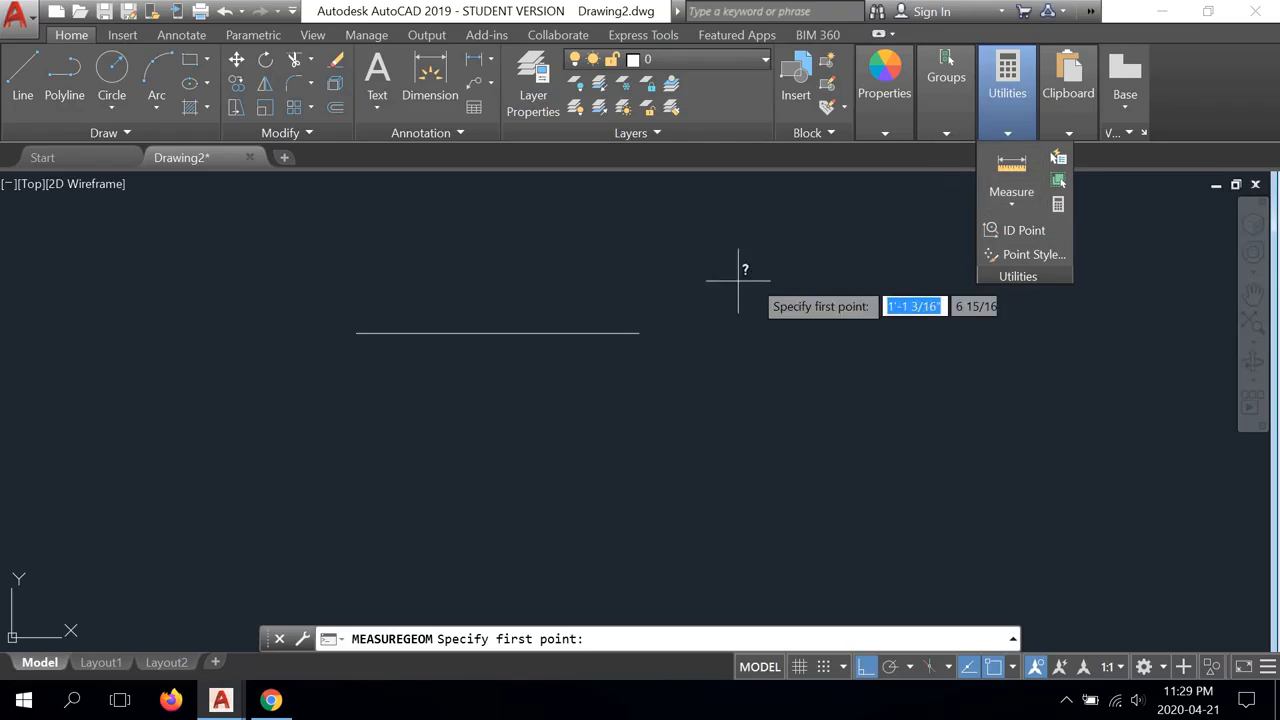
pyautogui.click(355, 333)
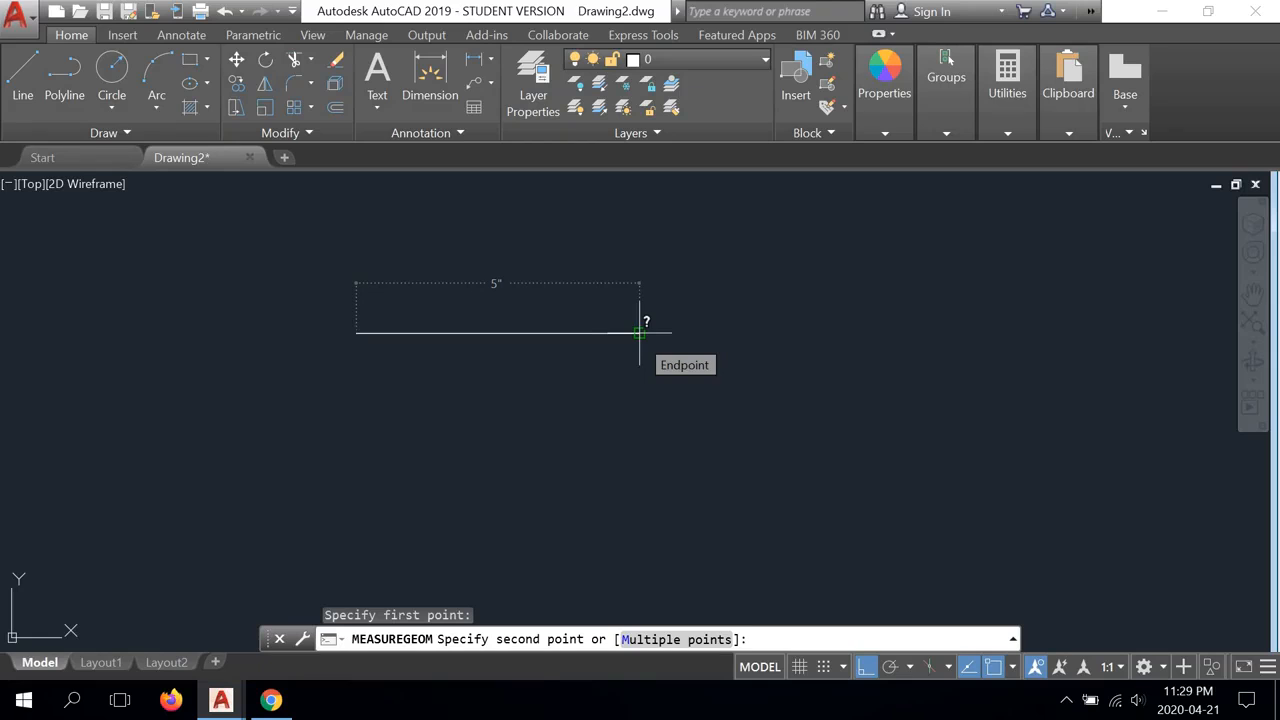
pyautogui.rightClick(769, 285)
pyautogui.click(805, 299)
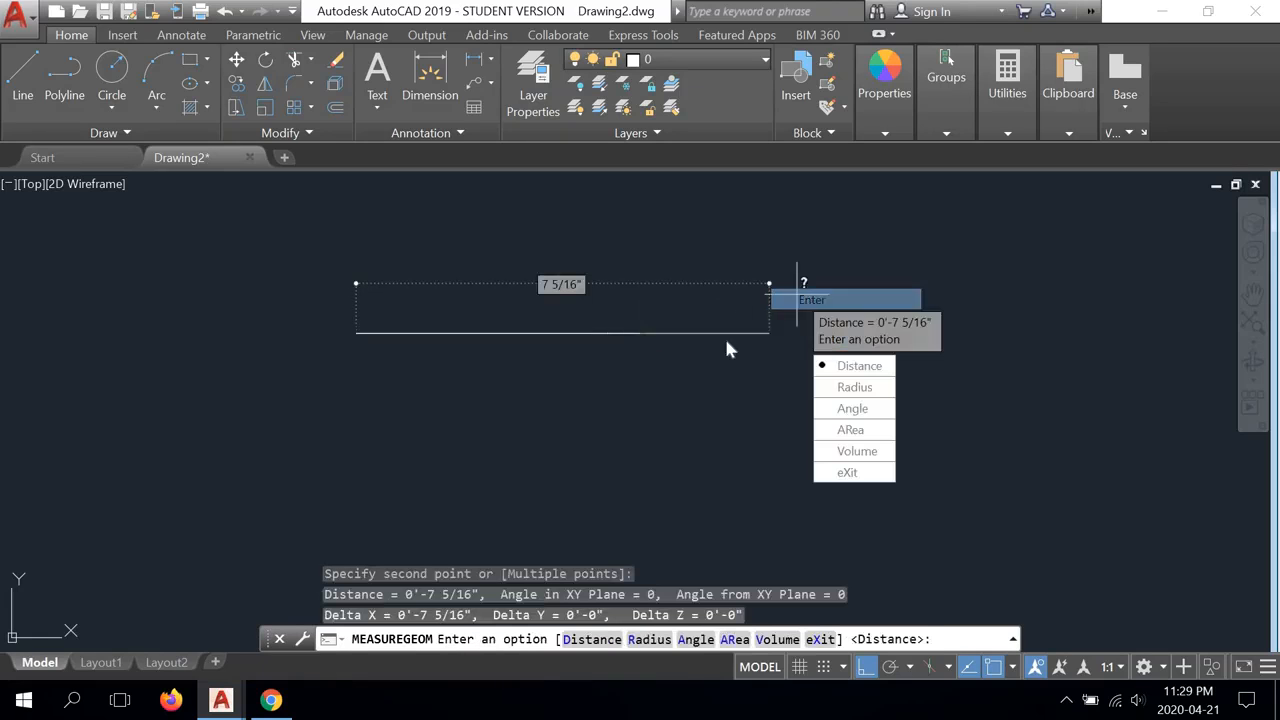
pyautogui.rightClick(712, 355)
pyautogui.click(741, 391)
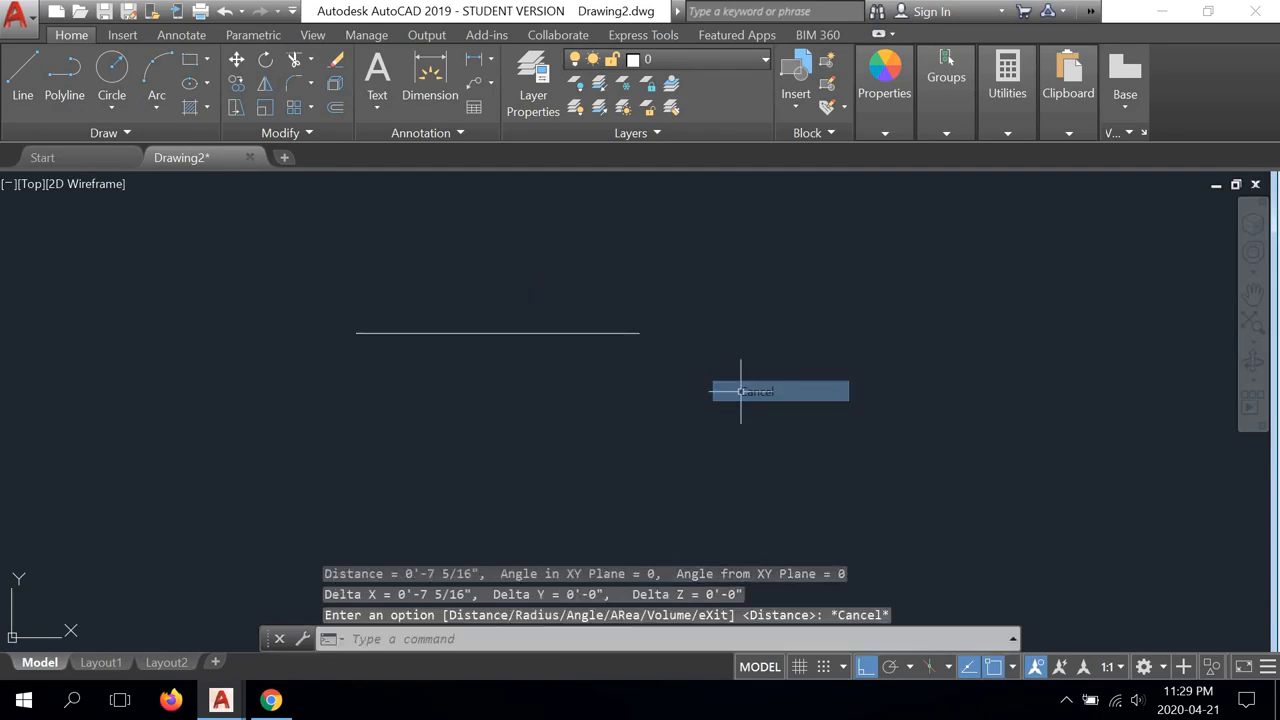
# Draw a second horizontal line 3' long just below the first one
pyautogui.click(20, 75)
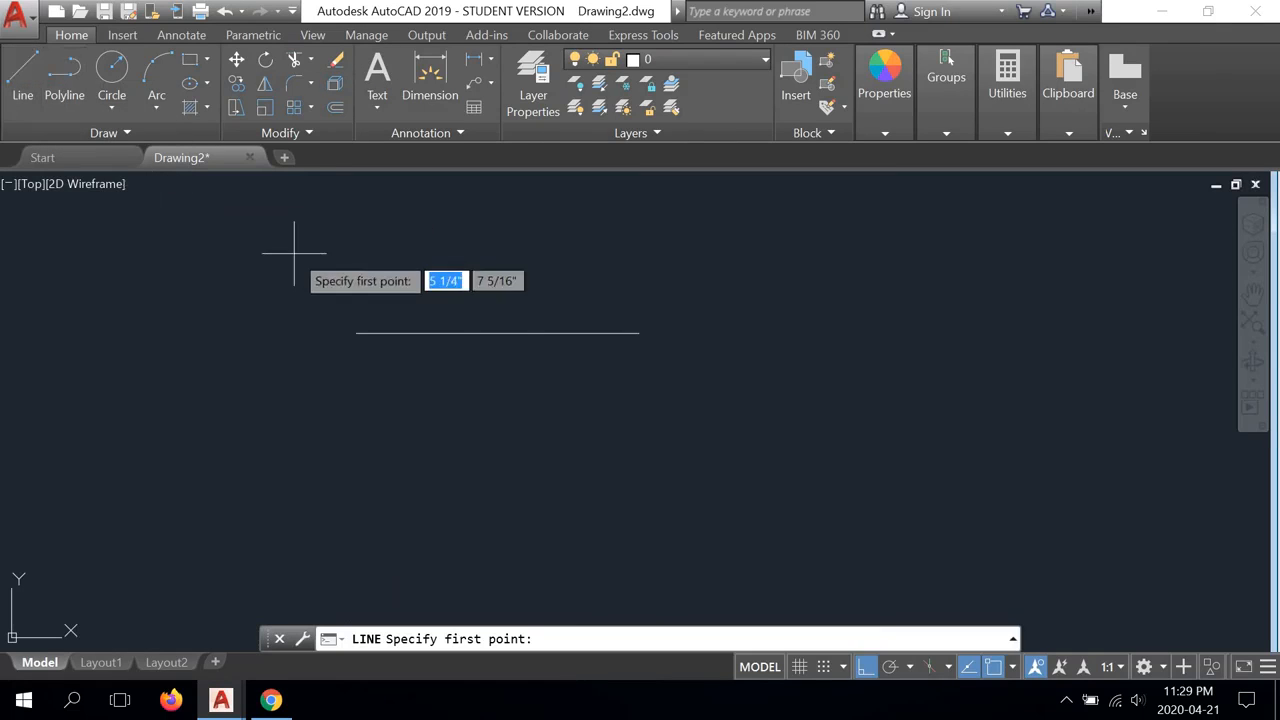
pyautogui.click(291, 378)
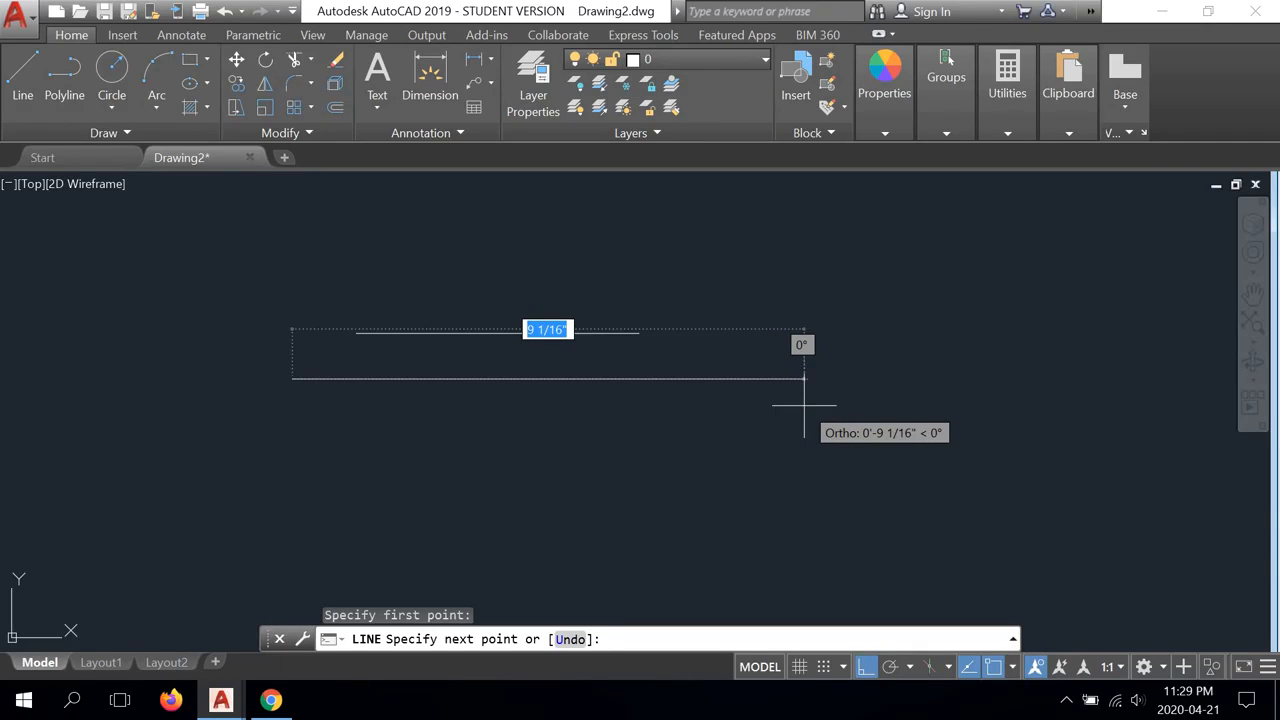
pyautogui.write('3')
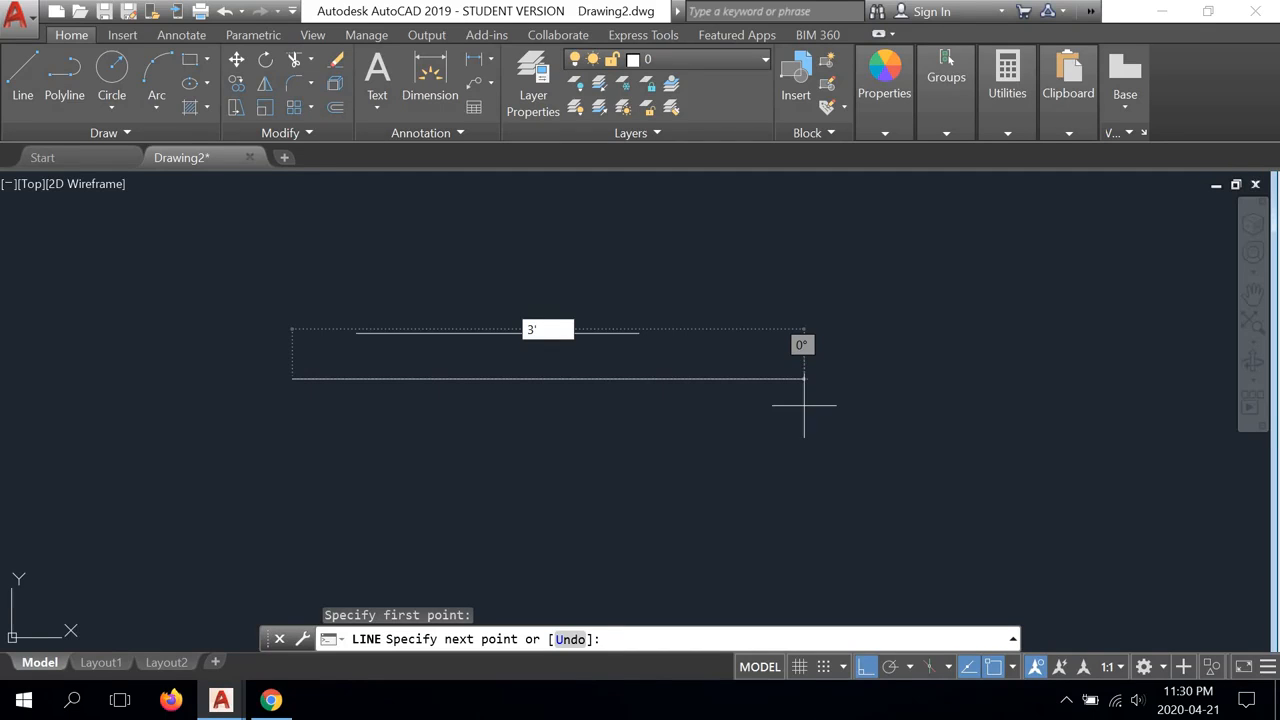
pyautogui.press('Return')
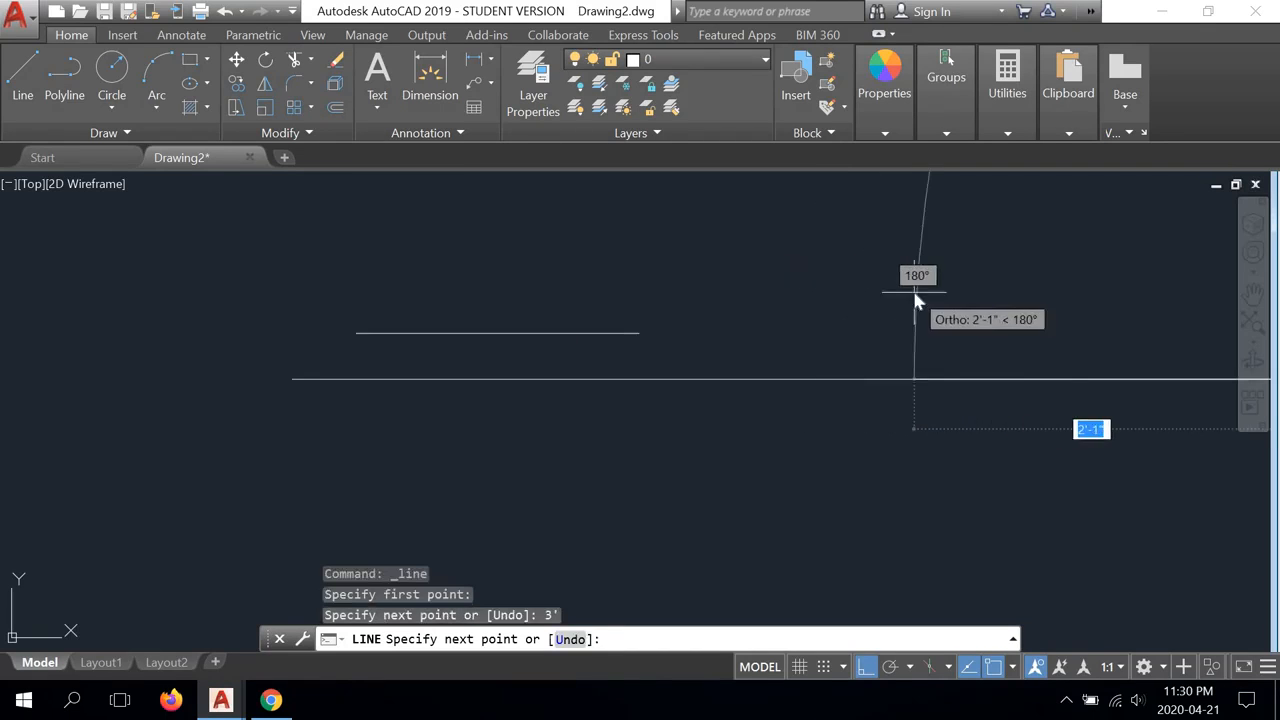
pyautogui.rightClick(912, 290)
pyautogui.click(937, 305)
# Measure the longer lower line between its left and right endpoints, and cancel the measuring command
pyautogui.scroll(-2, 840, 357)
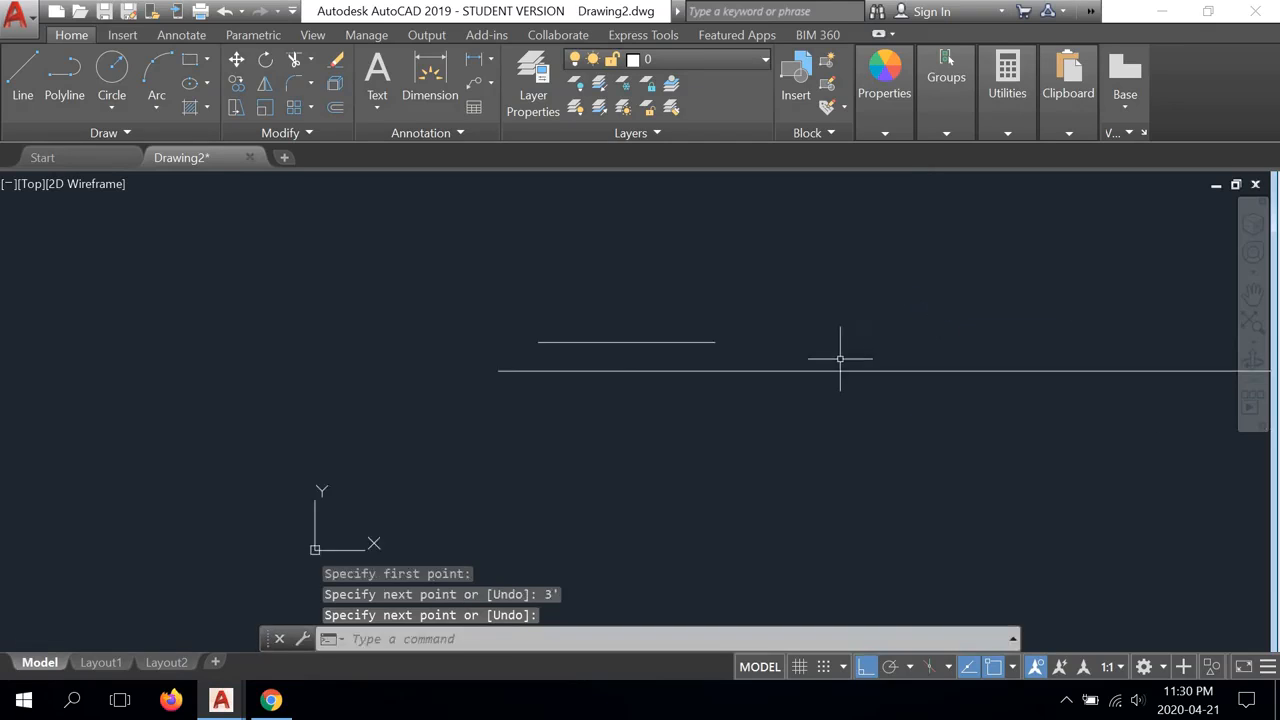
pyautogui.moveTo(938, 373); pyautogui.dragTo(537, 393, button='middle')
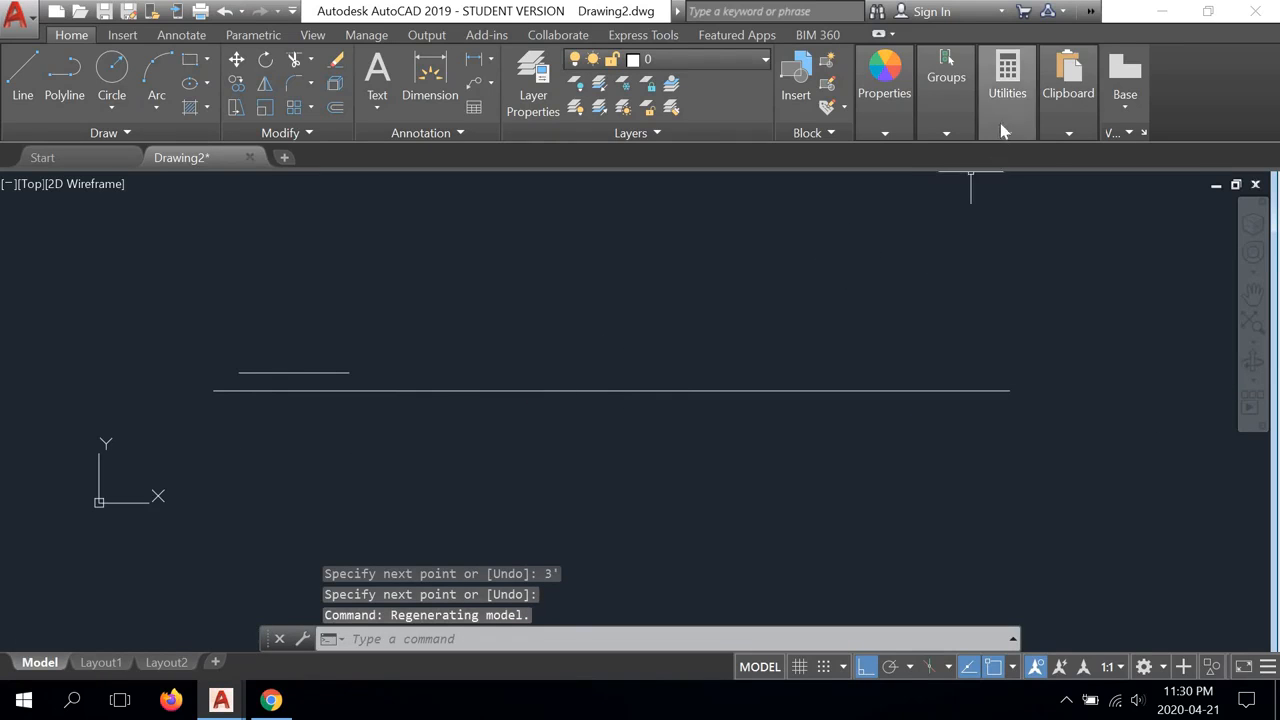
pyautogui.click(1007, 80)
pyautogui.click(1011, 168)
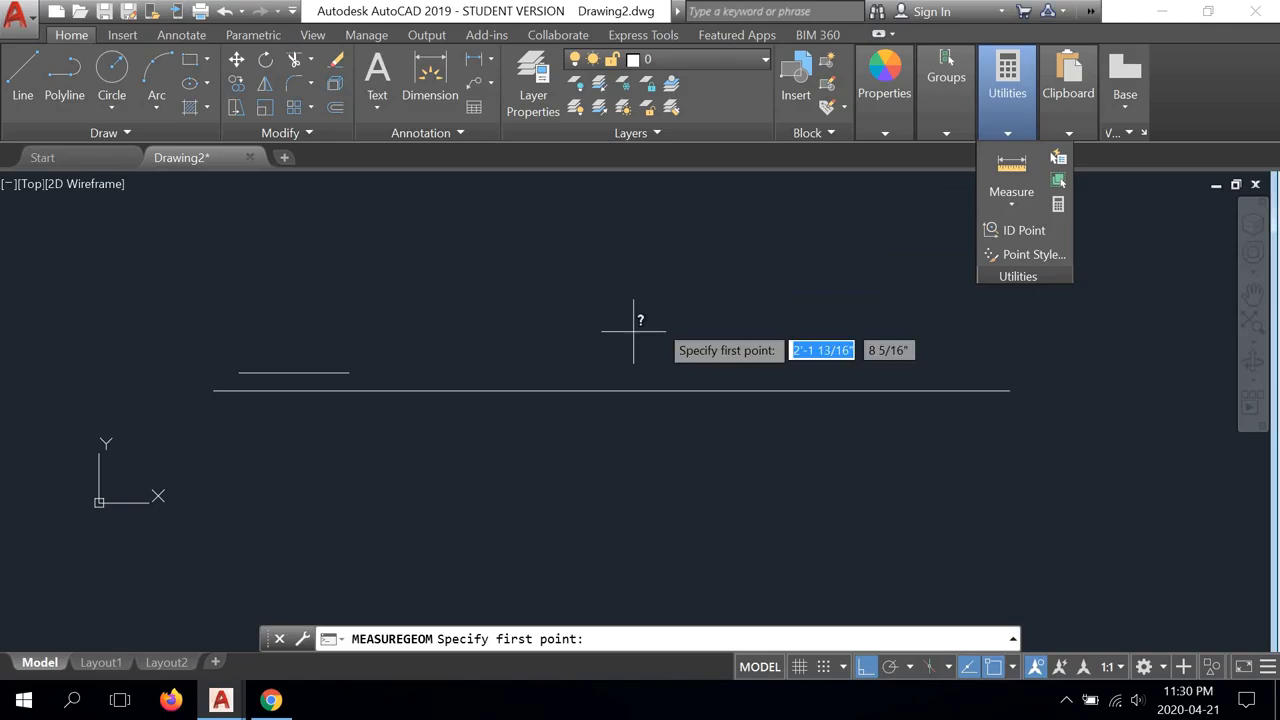
pyautogui.click(219, 378)
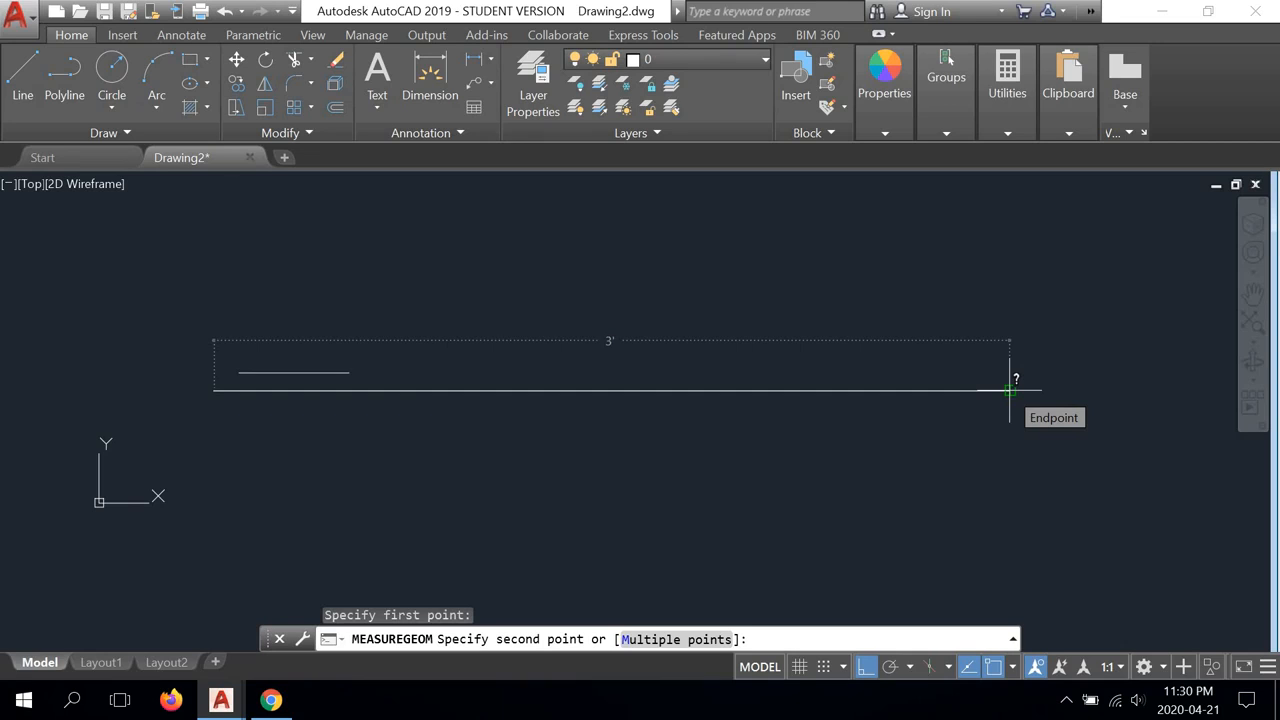
pyautogui.rightClick(1038, 280)
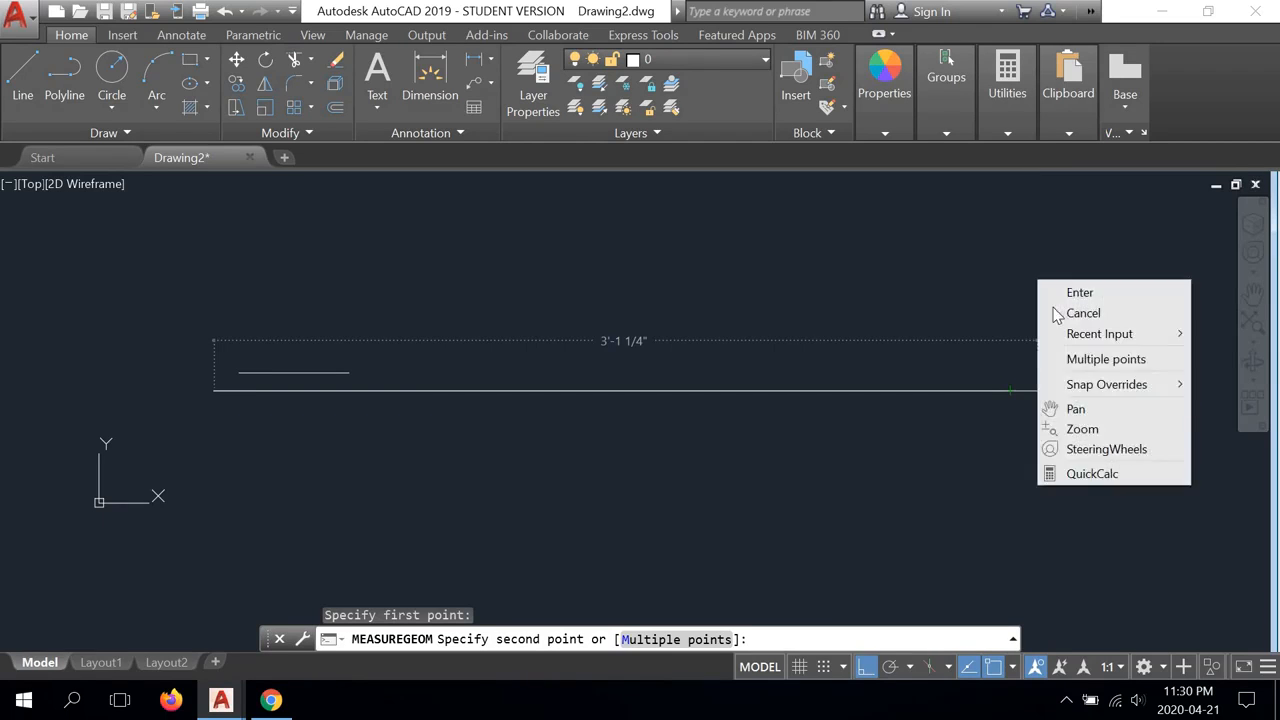
pyautogui.click(1060, 313)
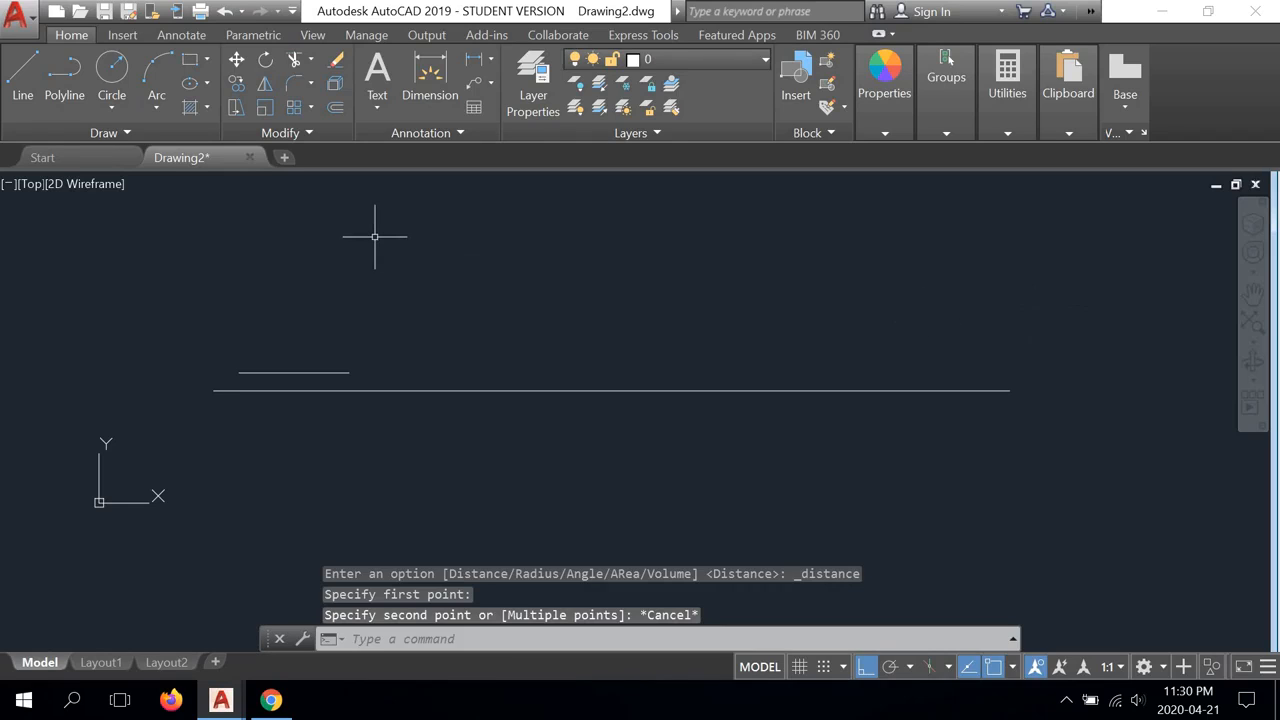
# Draw a horizontal line 2'-6" long above the two existing lines, and finish the Line command
pyautogui.click(22, 76)
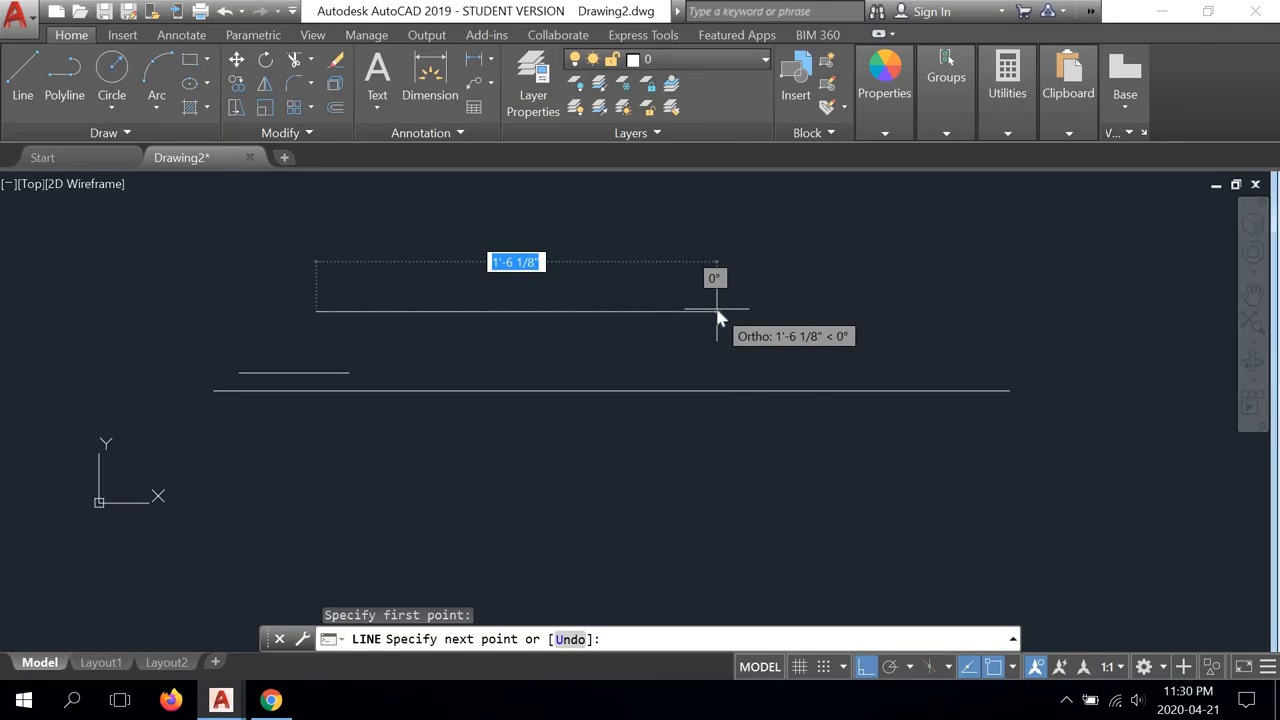
pyautogui.write("2'")
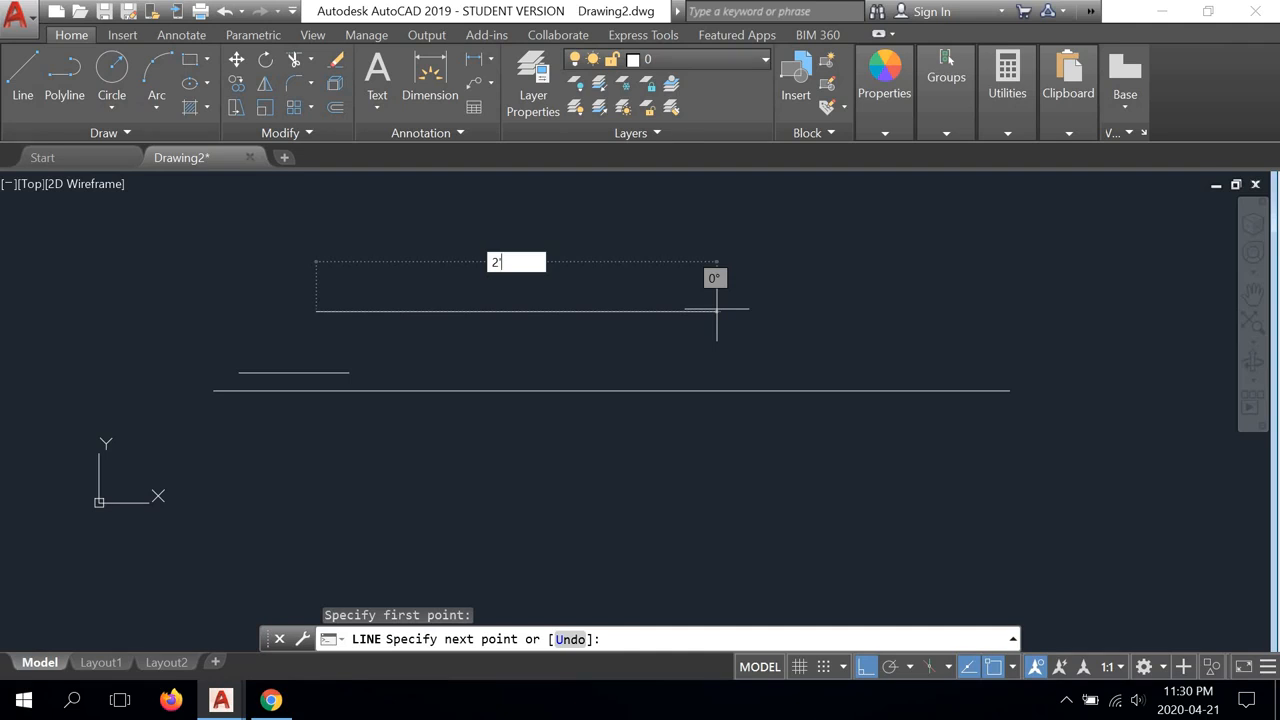
pyautogui.write('-6')
pyautogui.press('Return')
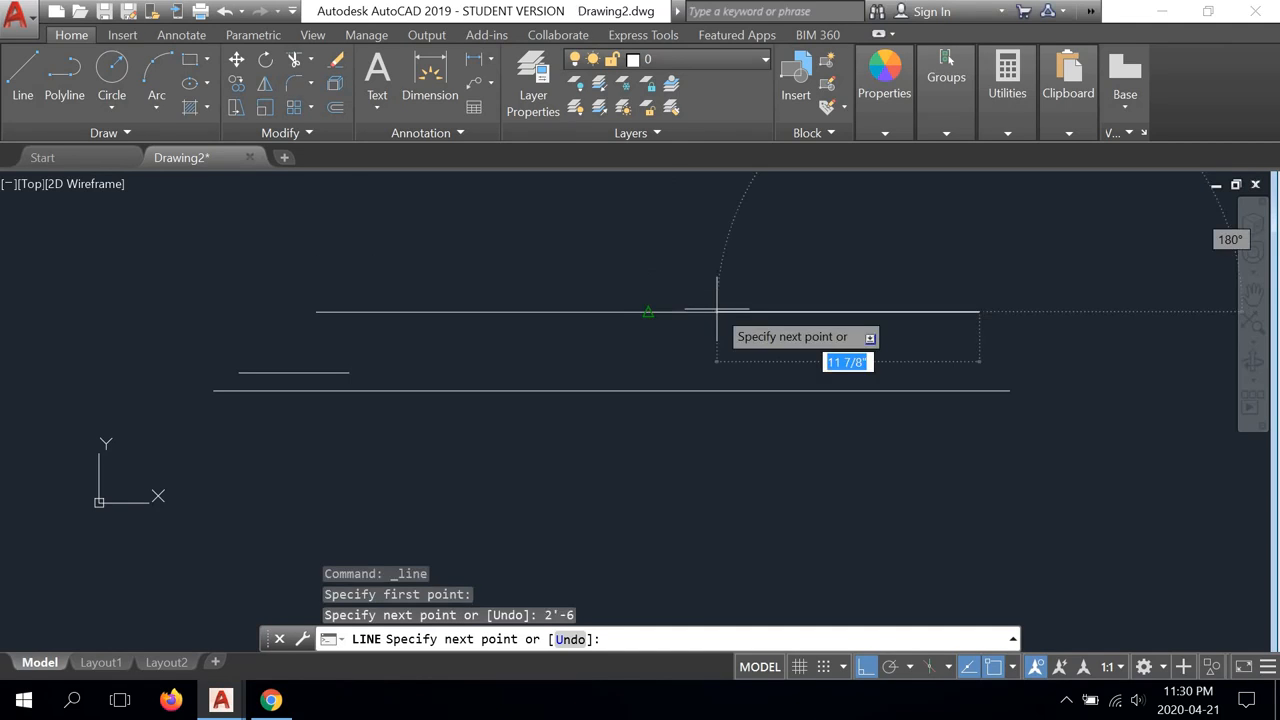
pyautogui.rightClick(896, 252)
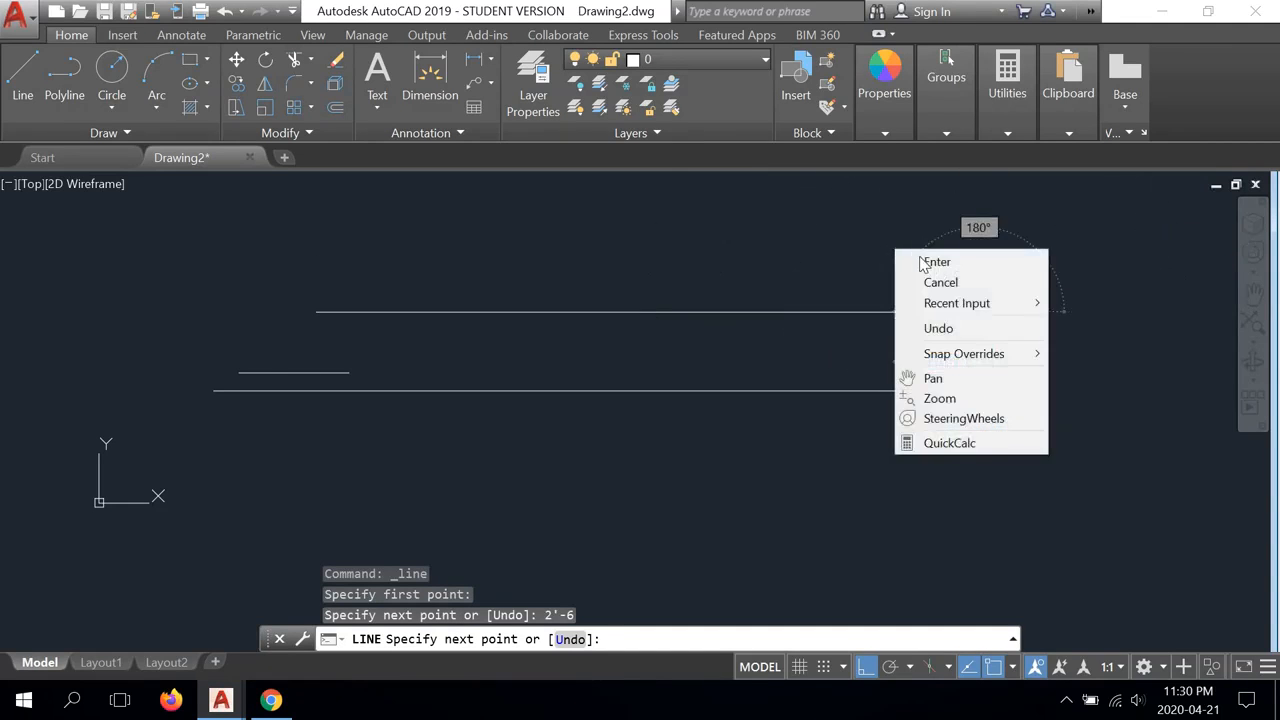
pyautogui.click(929, 263)
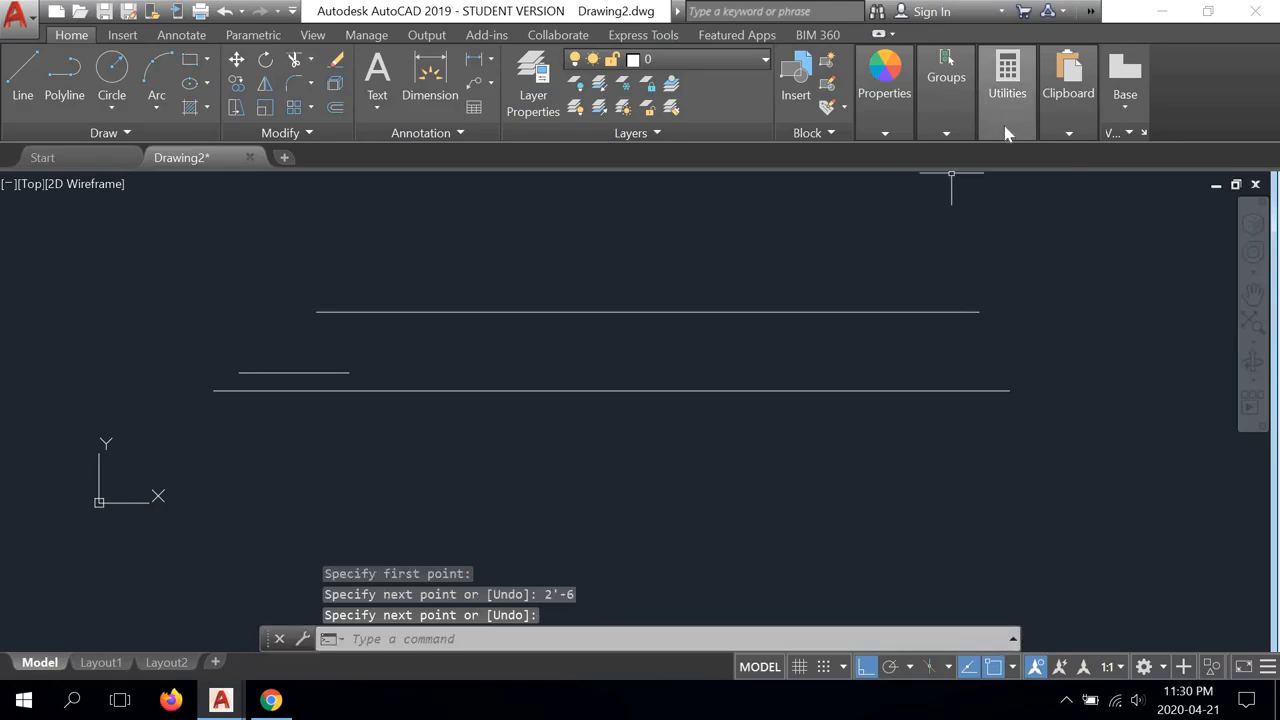
# Measure the uppermost horizontal line from its left endpoint to its right endpoint, and cancel the measuring command
pyautogui.click(1008, 134)
pyautogui.click(1011, 168)
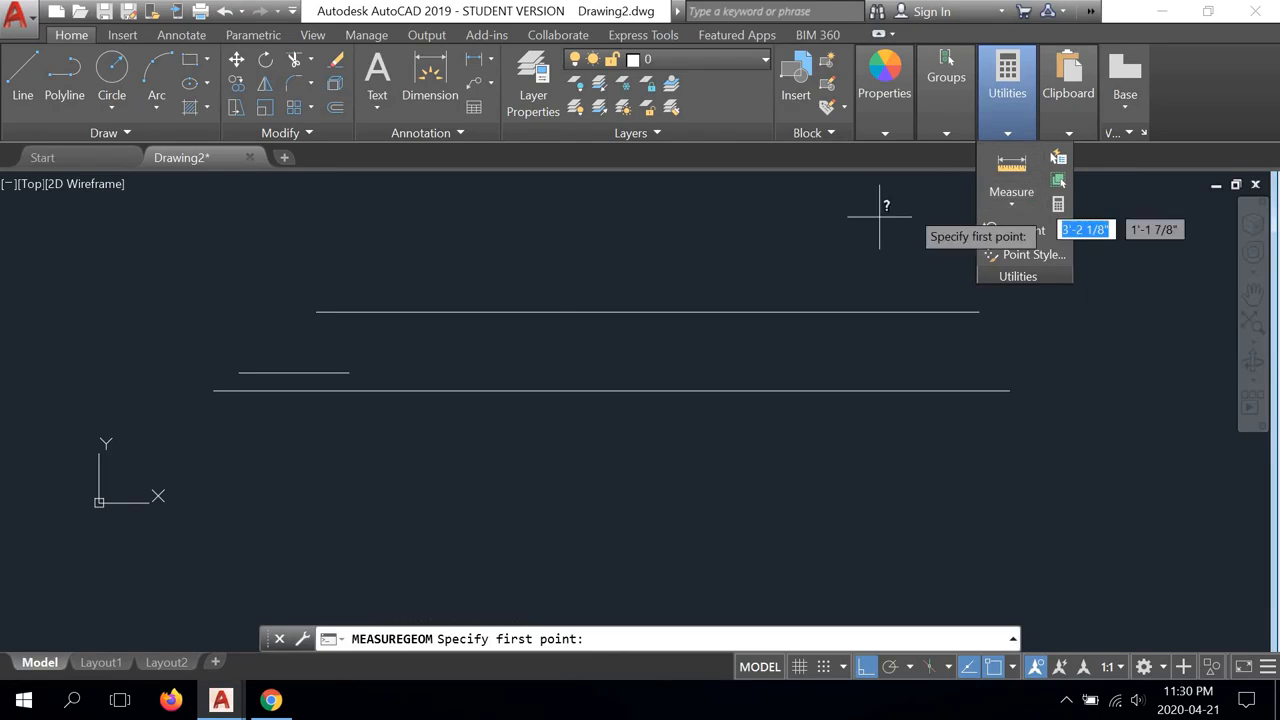
pyautogui.click(316, 311)
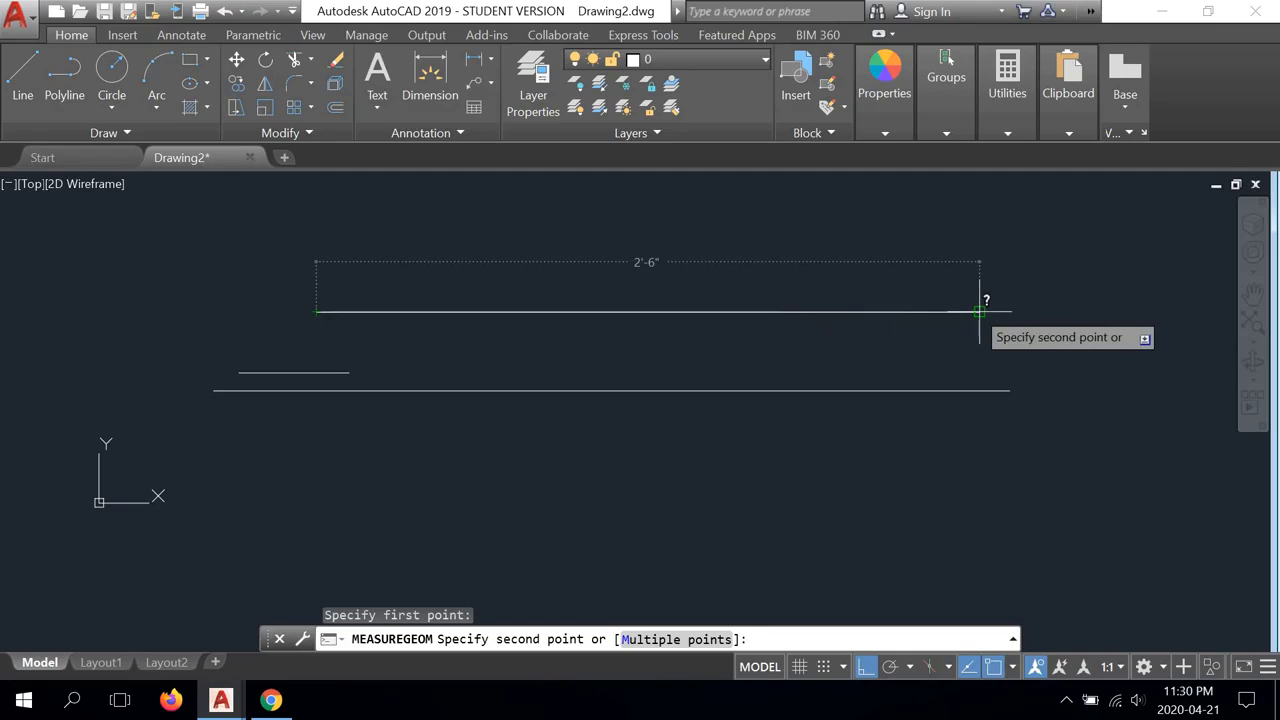
pyautogui.rightClick(1012, 284)
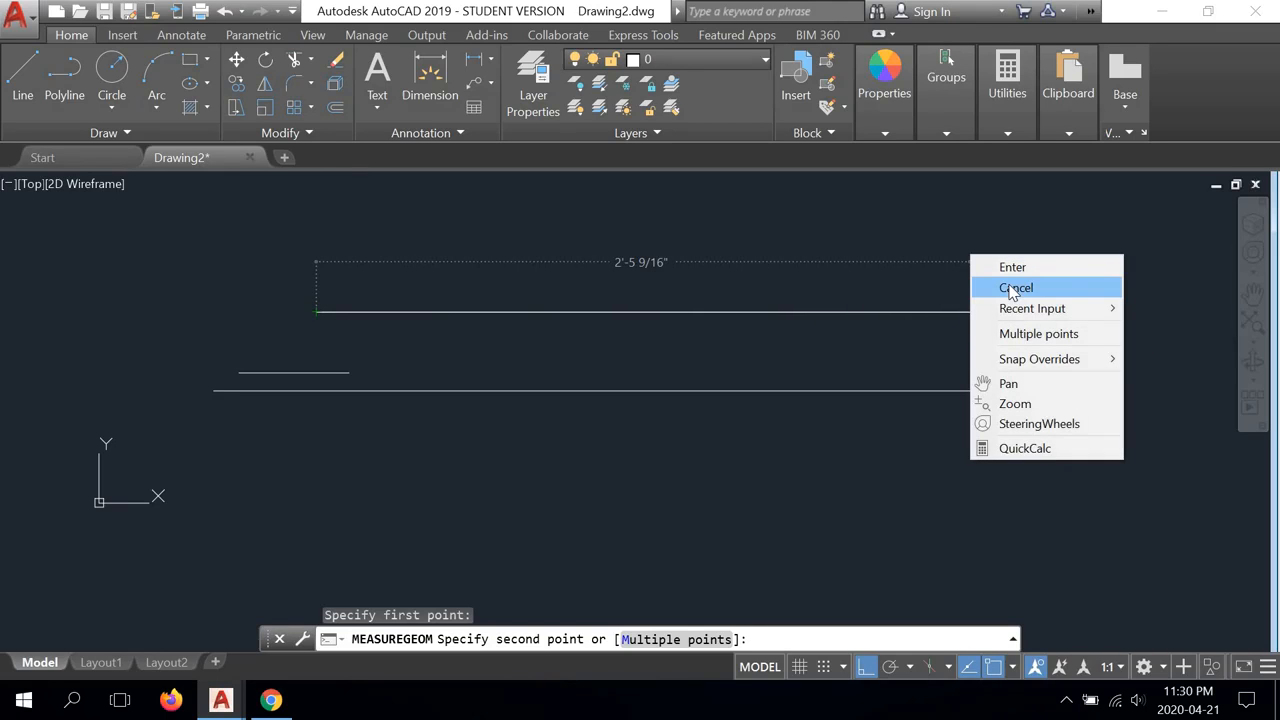
pyautogui.click(1010, 286)
# Draw a vertical line 2'-6-1/4" long downward in the empty area right of the horizontal lines, and finish the Line command
pyautogui.moveTo(744, 286)
pyautogui.mouseDown(button='middle')
pyautogui.moveTo(738, 305)
pyautogui.moveTo(577, 334)
pyautogui.moveTo(349, 277)
pyautogui.mouseUp(button='middle')
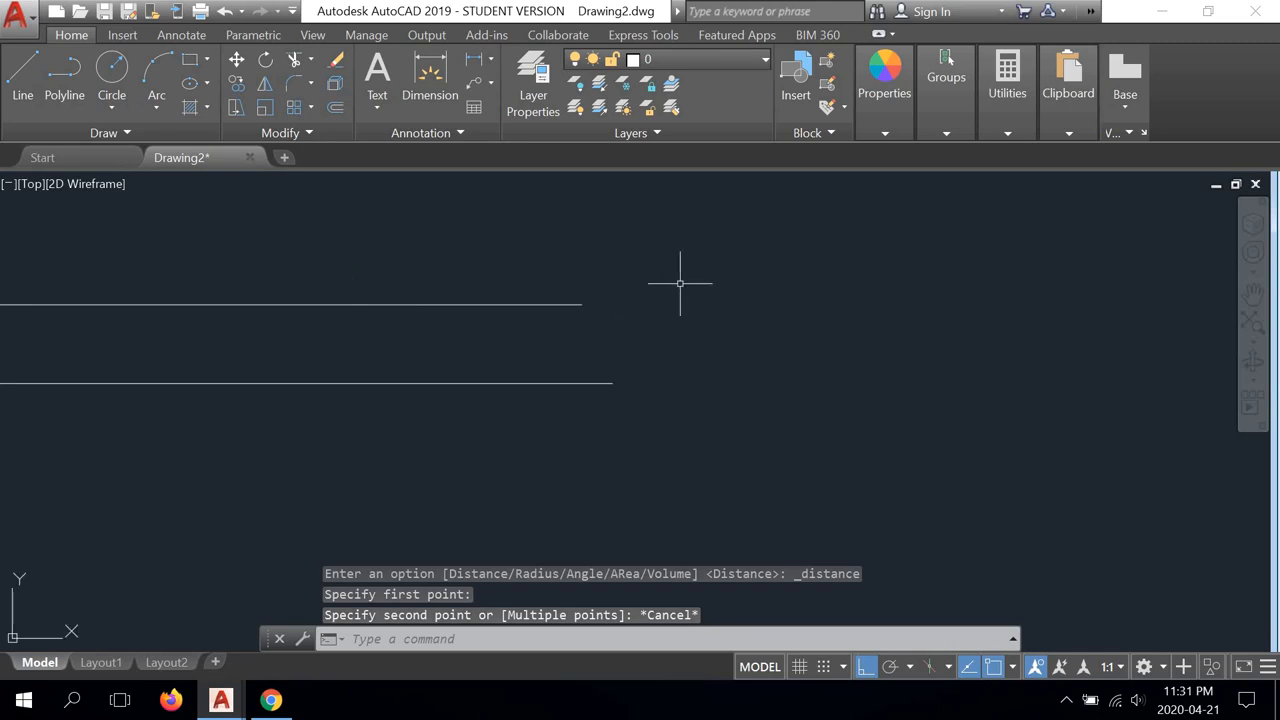
pyautogui.moveTo(680, 277); pyautogui.dragTo(630, 328, button='middle')
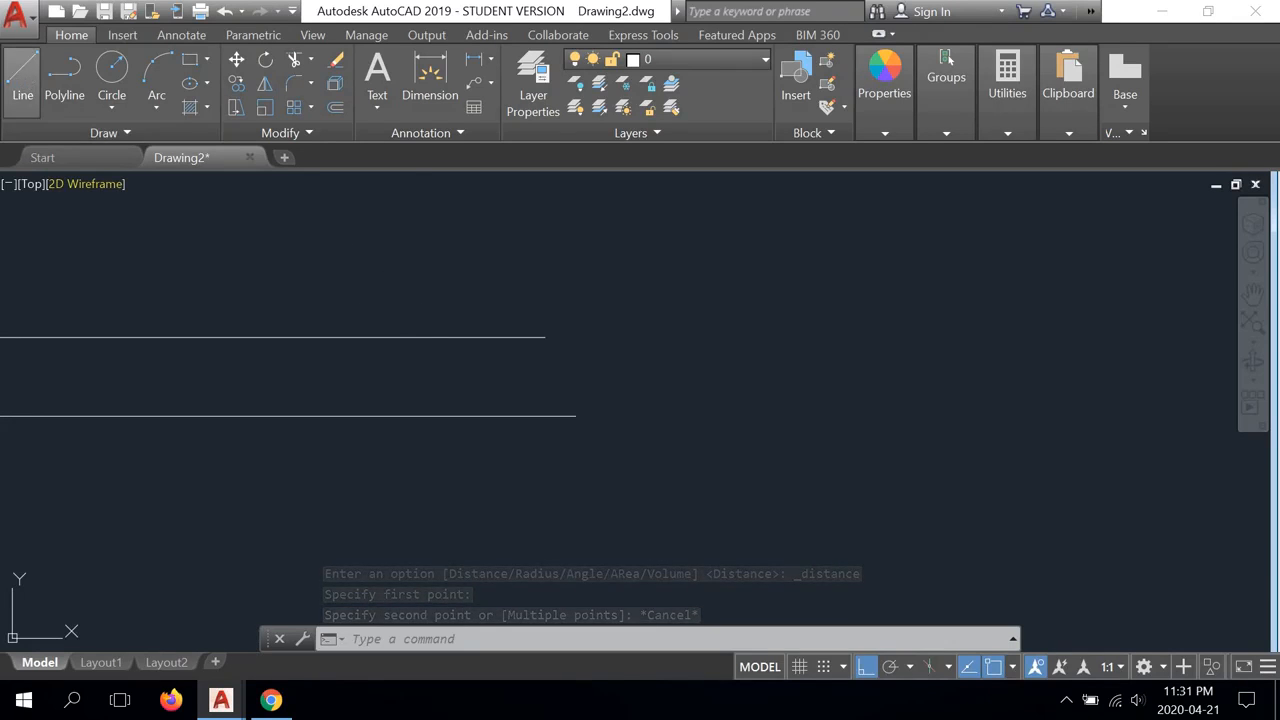
pyautogui.click(22, 80)
pyautogui.click(699, 238)
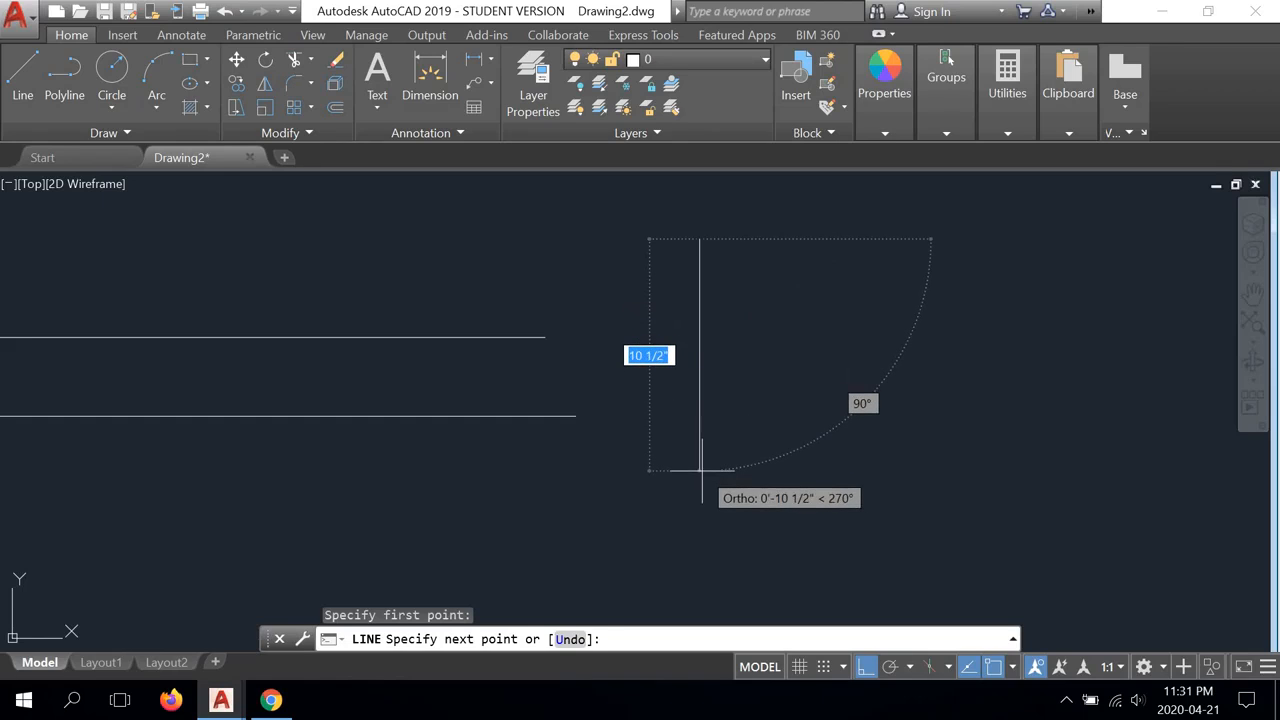
pyautogui.write('2')
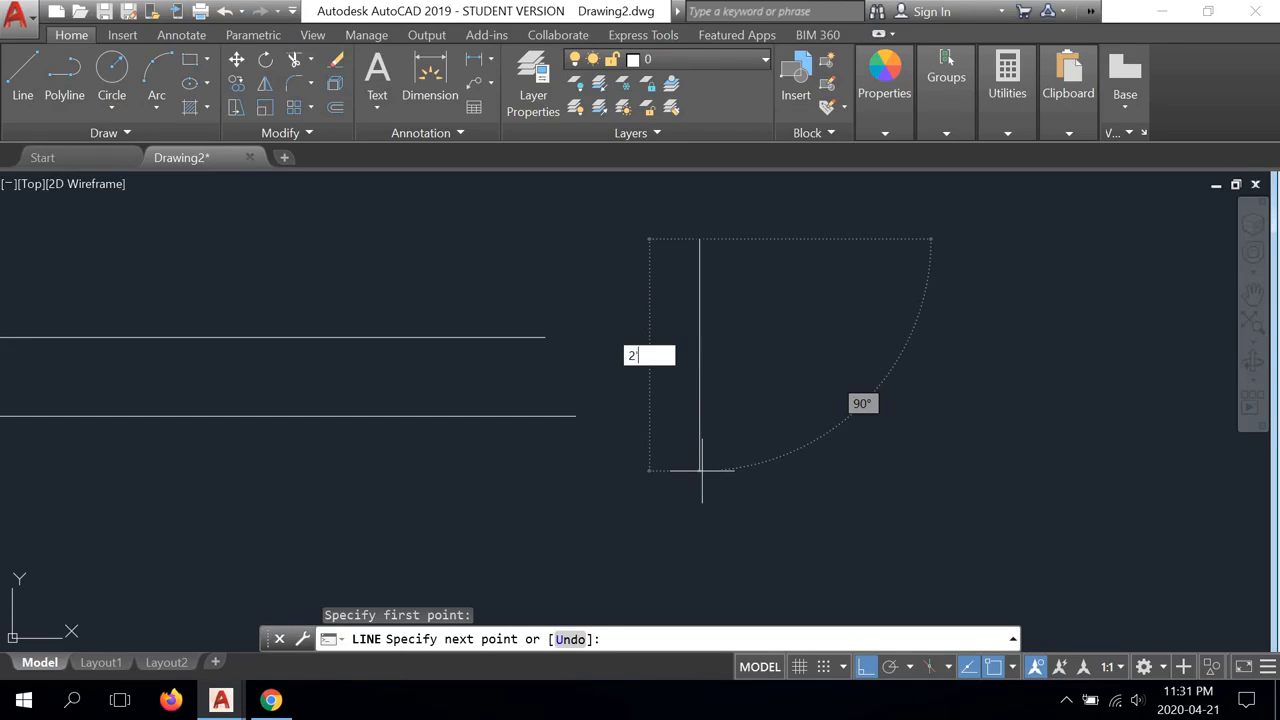
pyautogui.write("'-6")
pyautogui.write('-1/4')
pyautogui.press('Return')
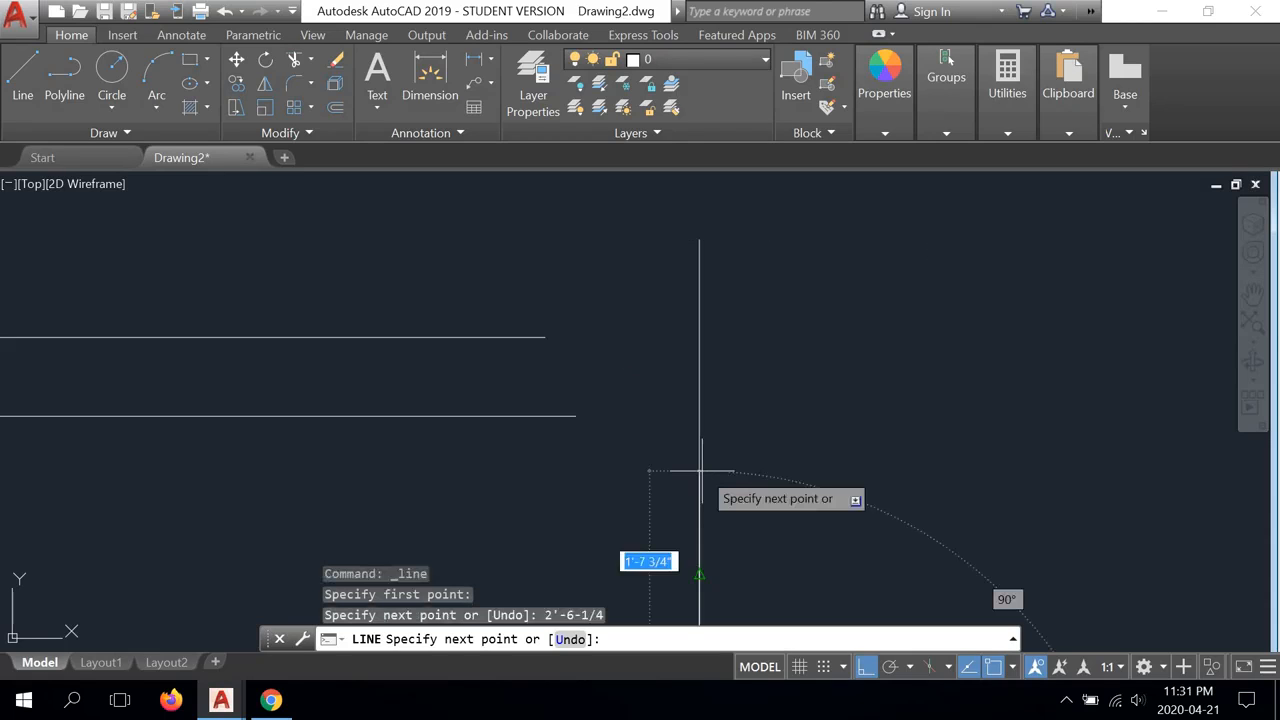
pyautogui.scroll(-3, 701, 470)
pyautogui.rightClick(808, 431)
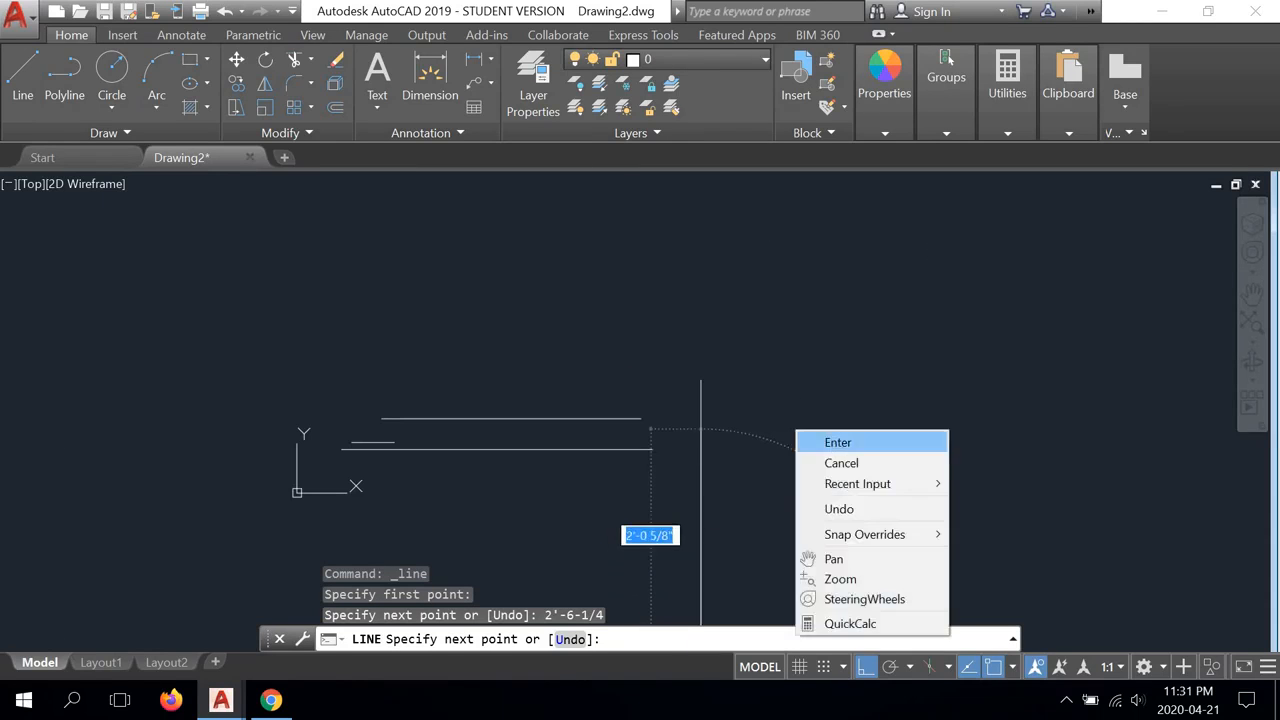
pyautogui.click(837, 443)
# Measure the vertical line's length from its upper endpoint to its lower endpoint, and exit the measuring command
pyautogui.moveTo(771, 437); pyautogui.dragTo(755, 314, button='middle')
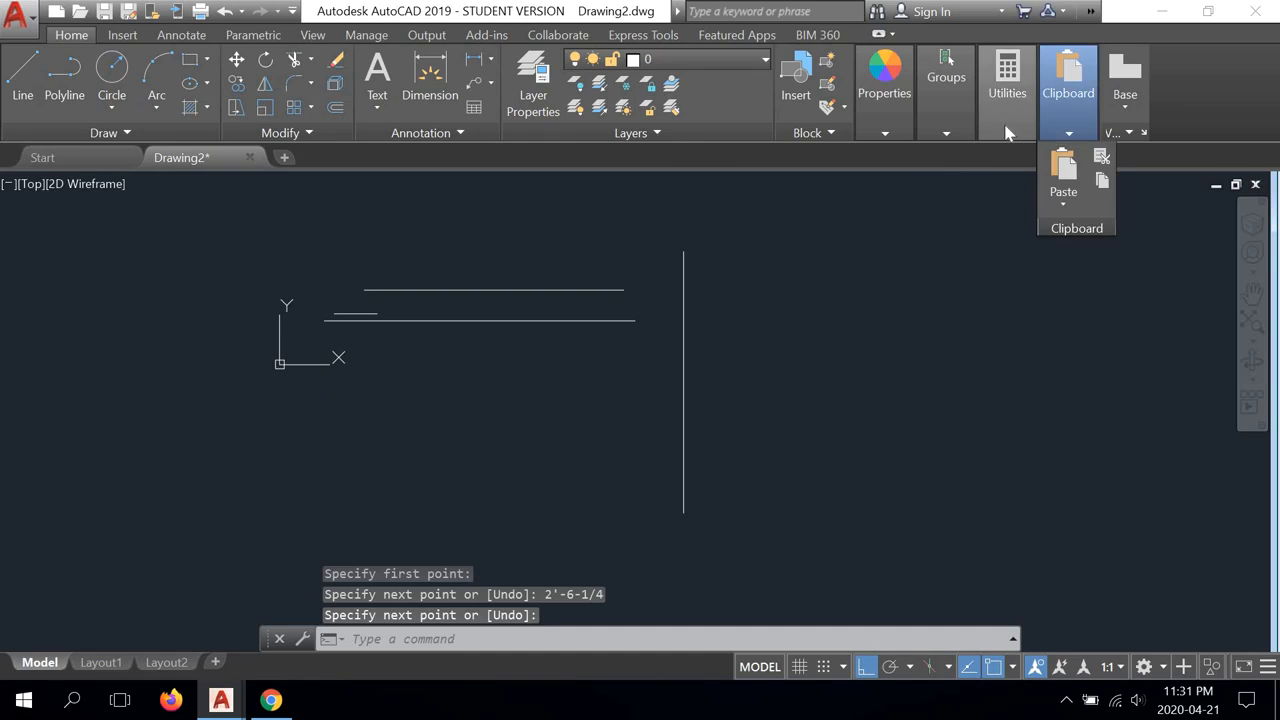
pyautogui.moveTo(1007, 85)
pyautogui.click(1008, 162)
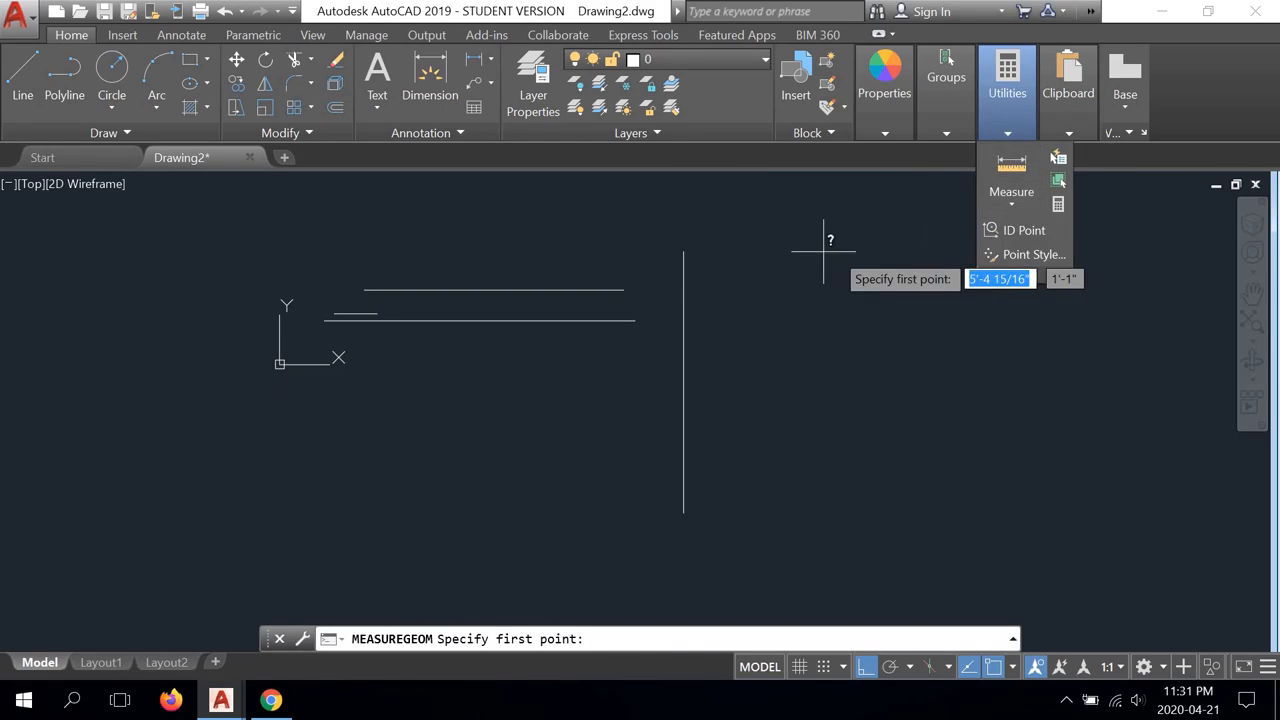
pyautogui.click(684, 250)
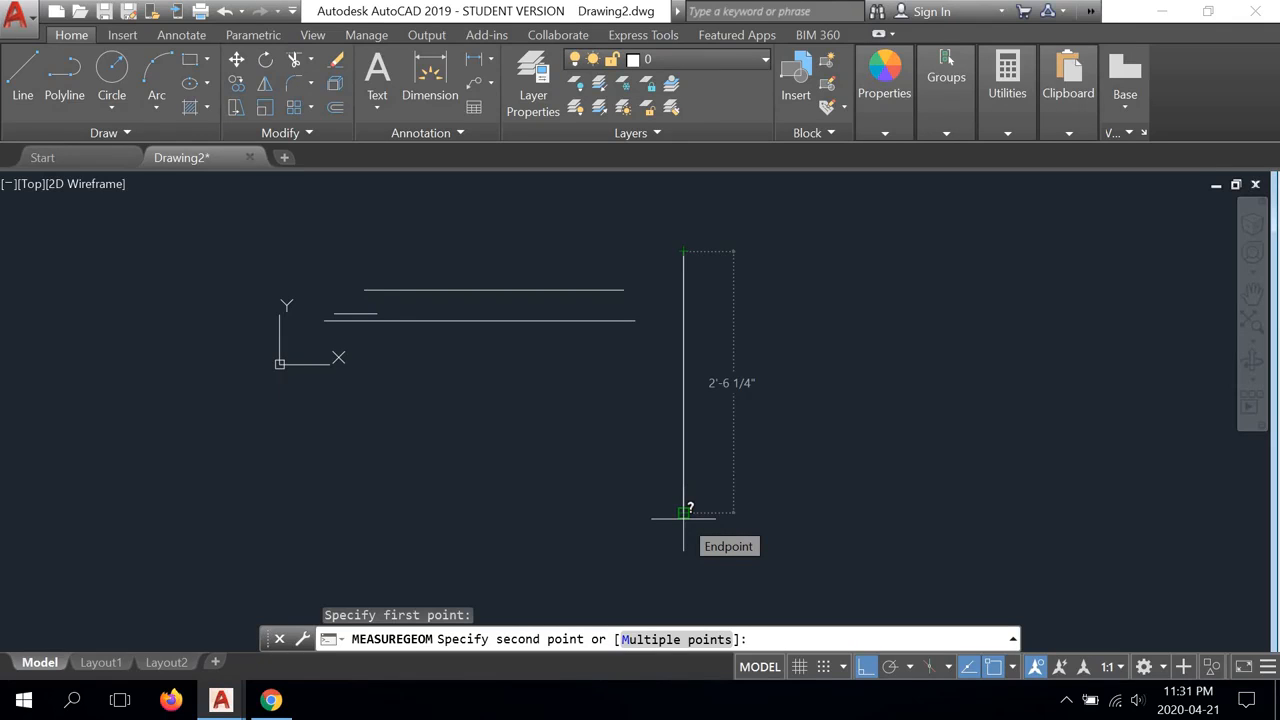
pyautogui.rightClick(863, 363)
pyautogui.click(897, 367)
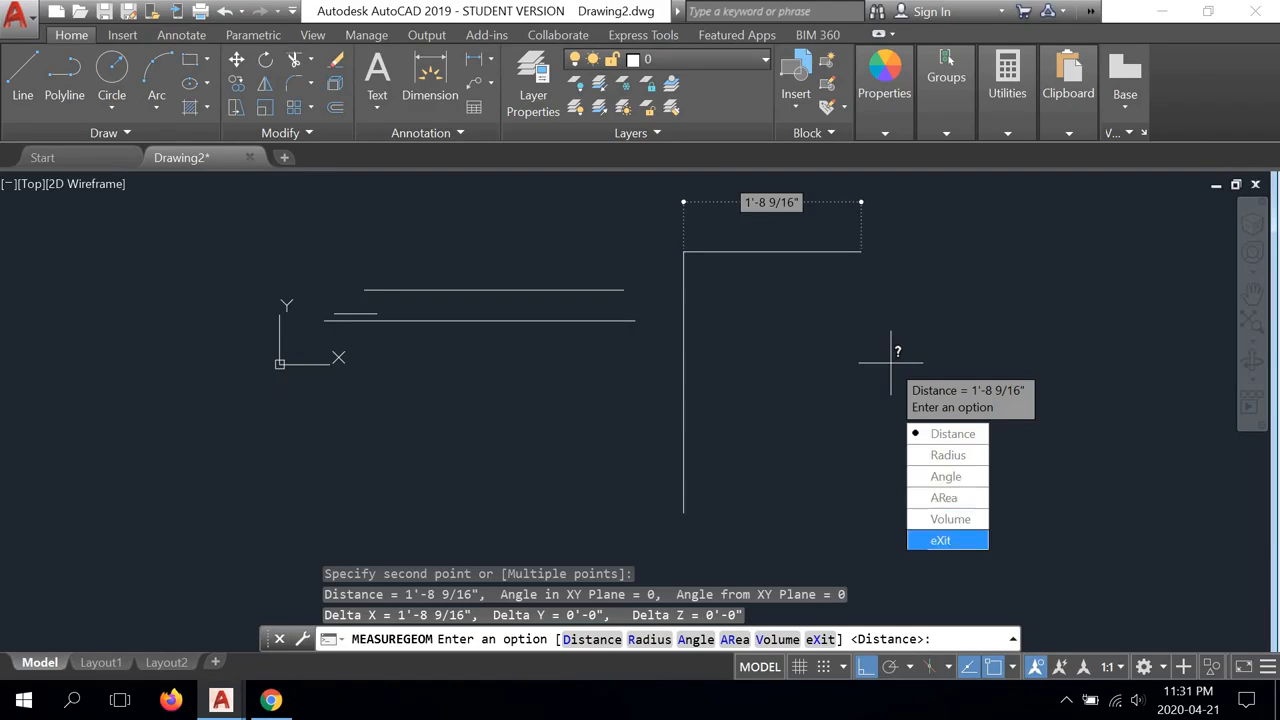
pyautogui.click(945, 540)
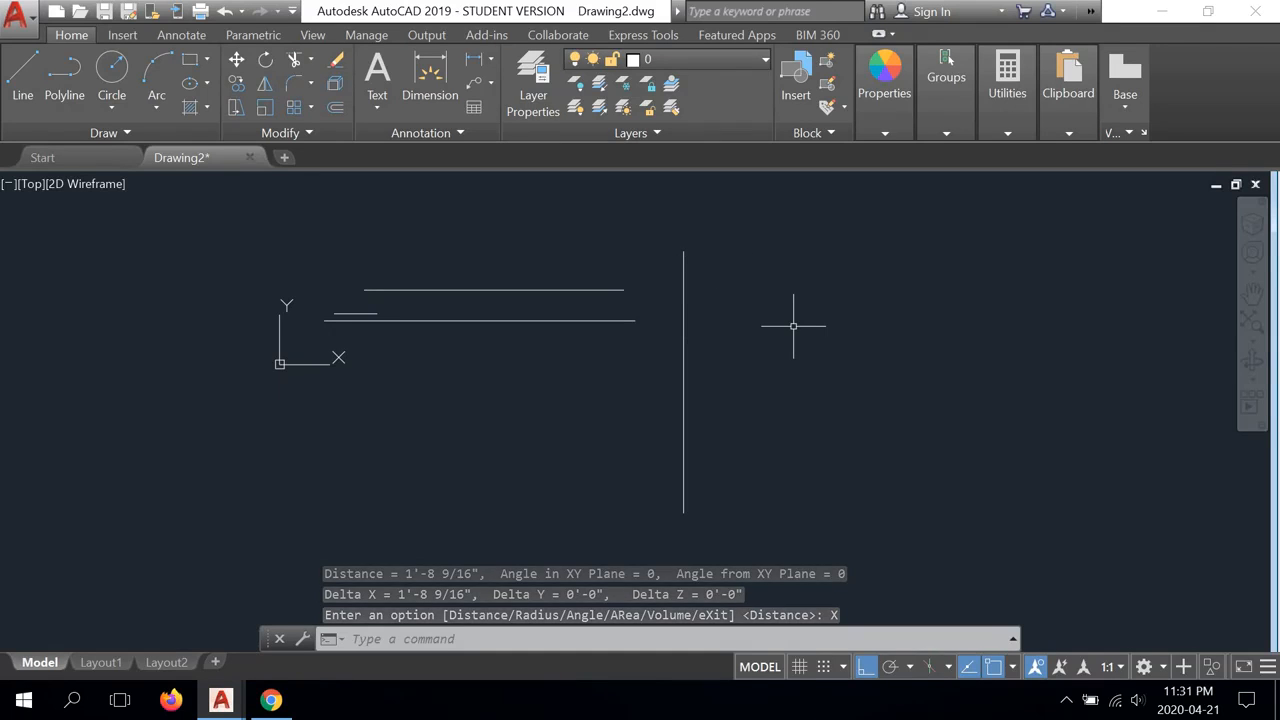
pyautogui.click(1066, 705)
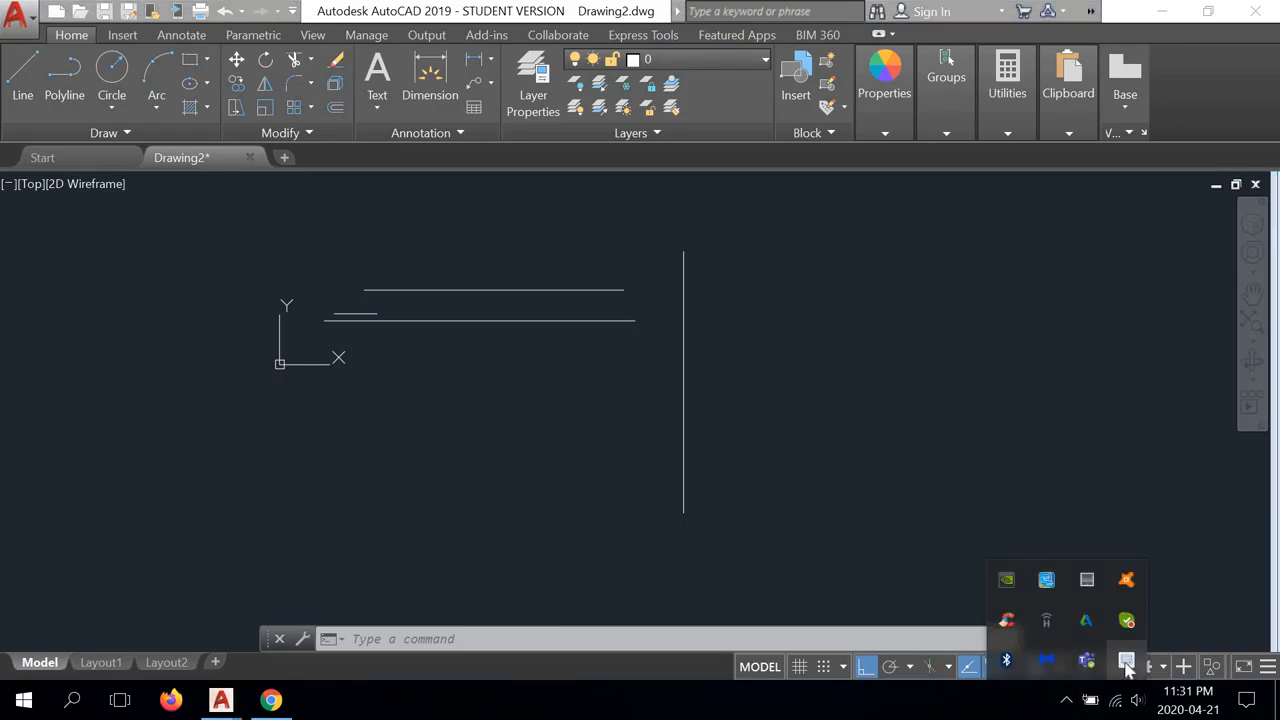